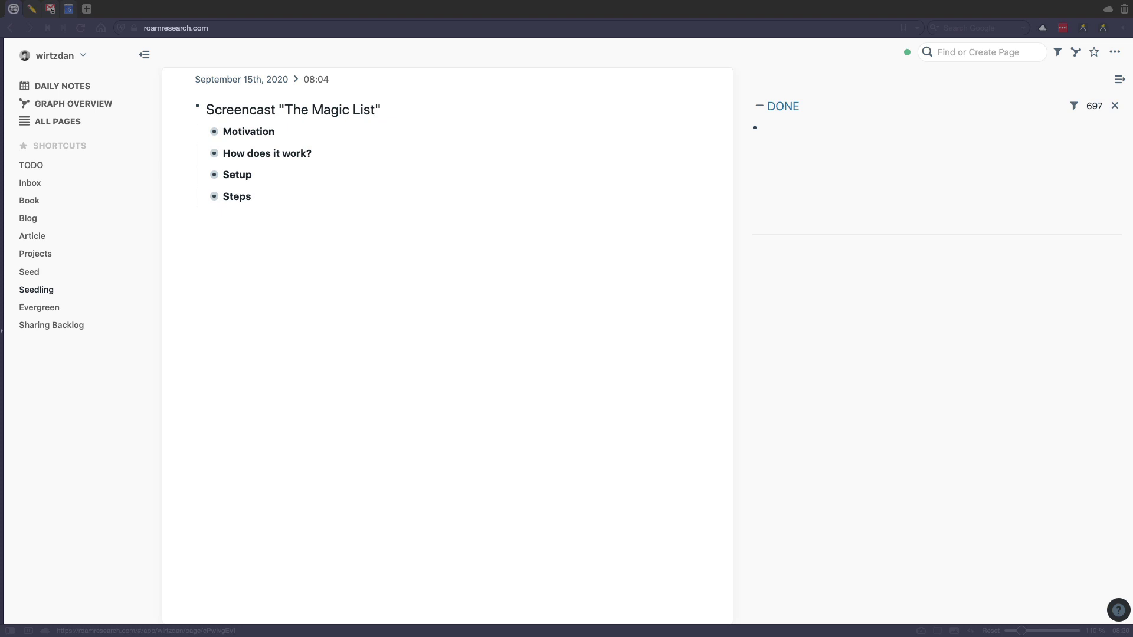
Step: Highlight 'The Magic List' title and expand the Motivation section
click(240, 285)
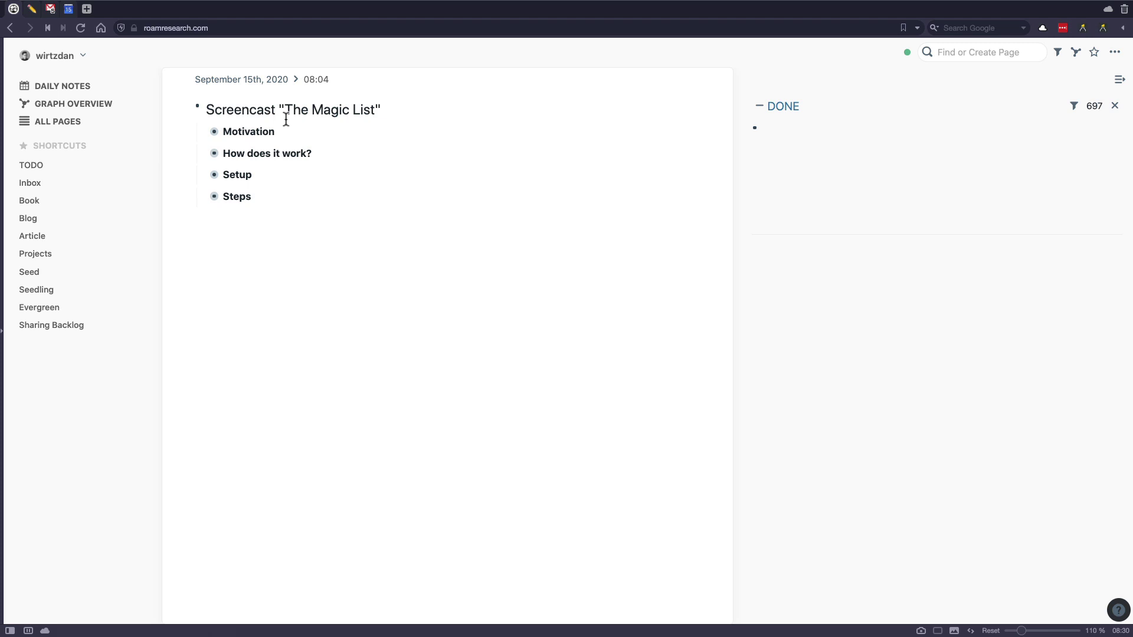
drag(285, 109, 375, 112)
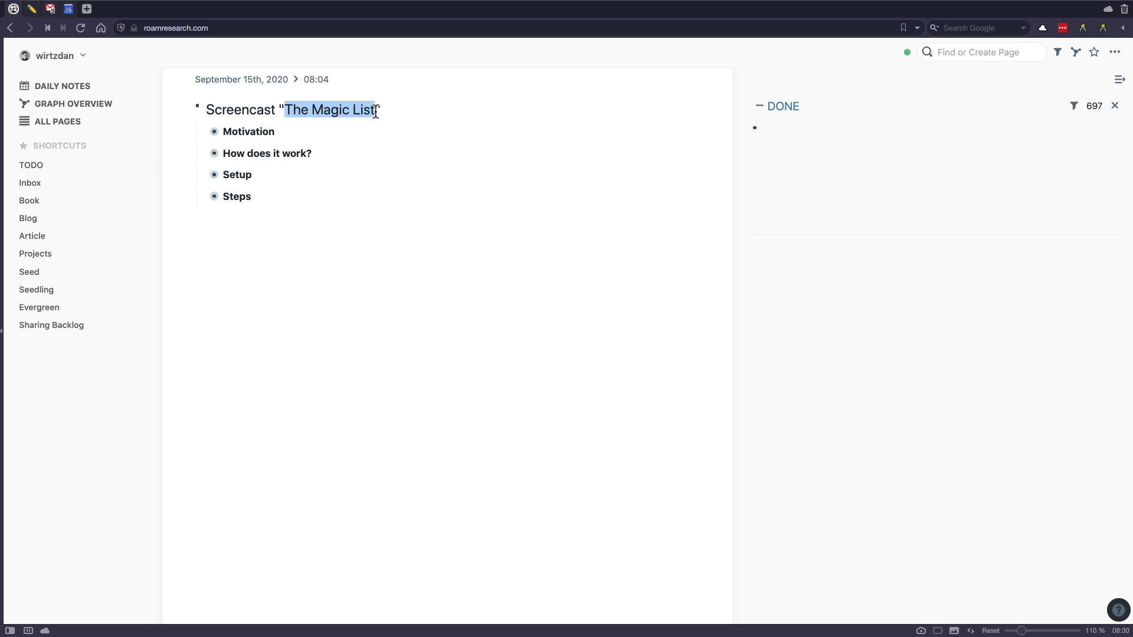
click(223, 129)
click(207, 134)
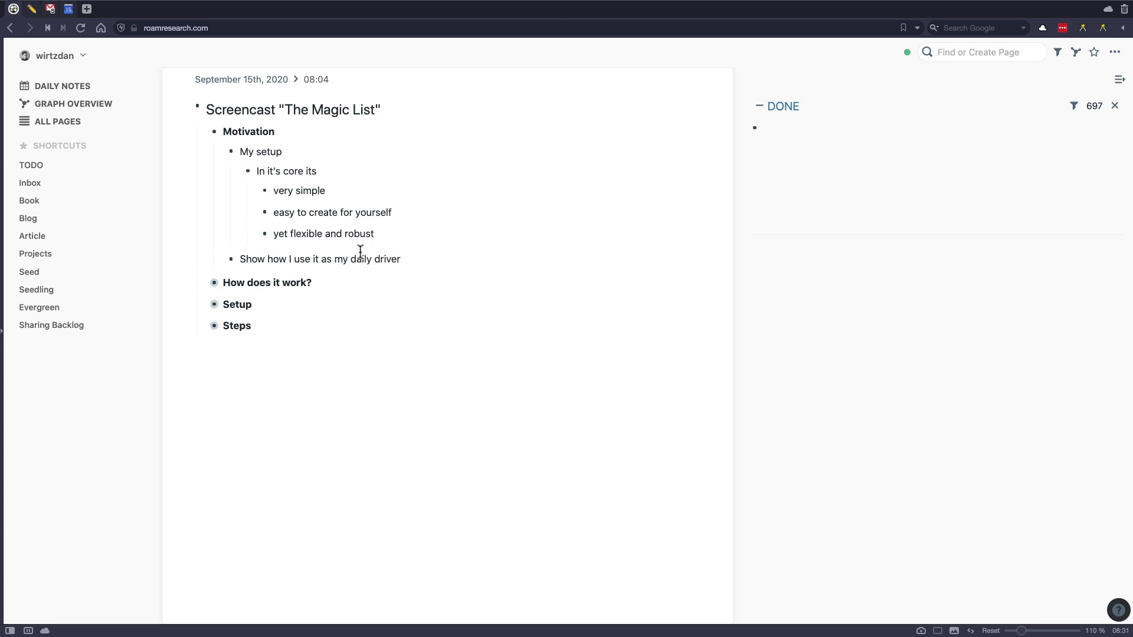
Step: Swap Motivation for How does it work?, collapsing Start every working day and expanding Benefit of this approach
click(206, 135)
click(204, 155)
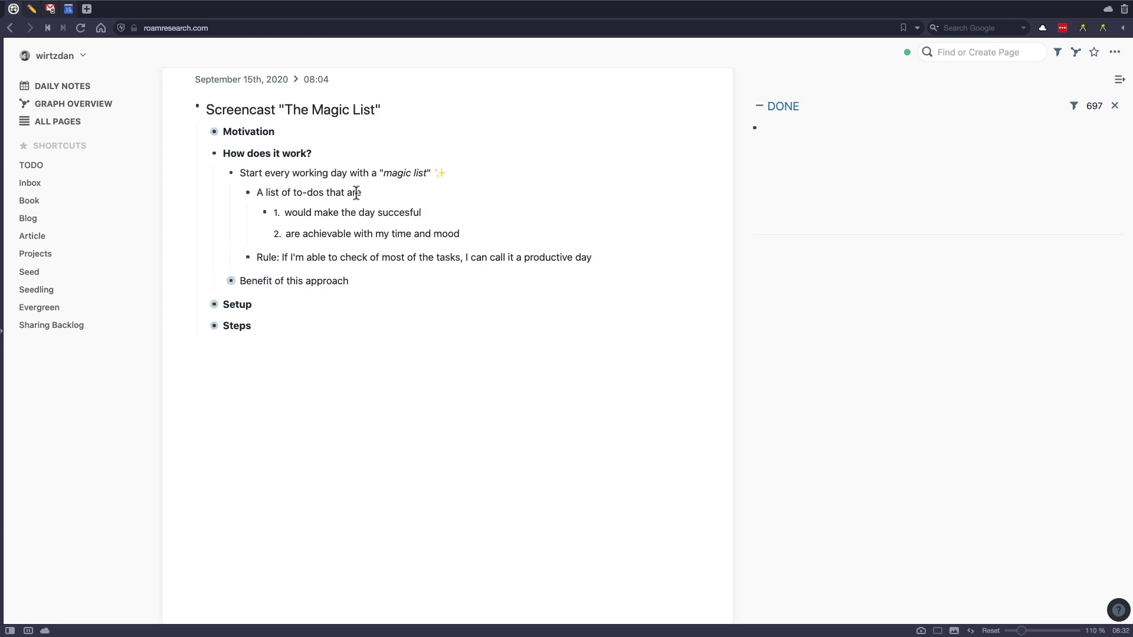
click(222, 173)
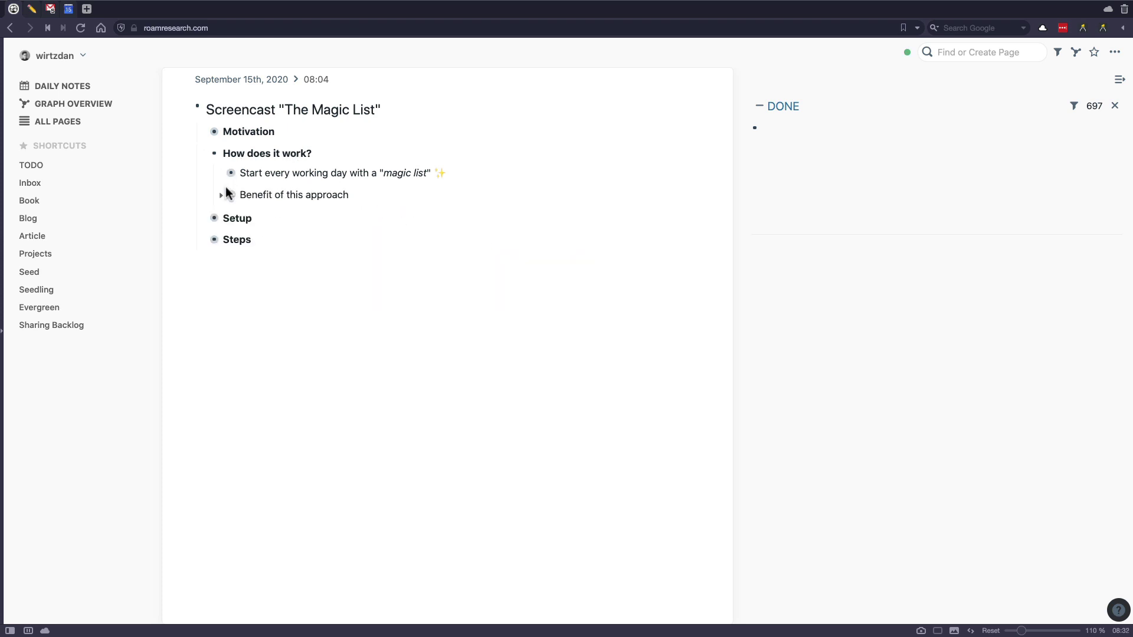
click(223, 195)
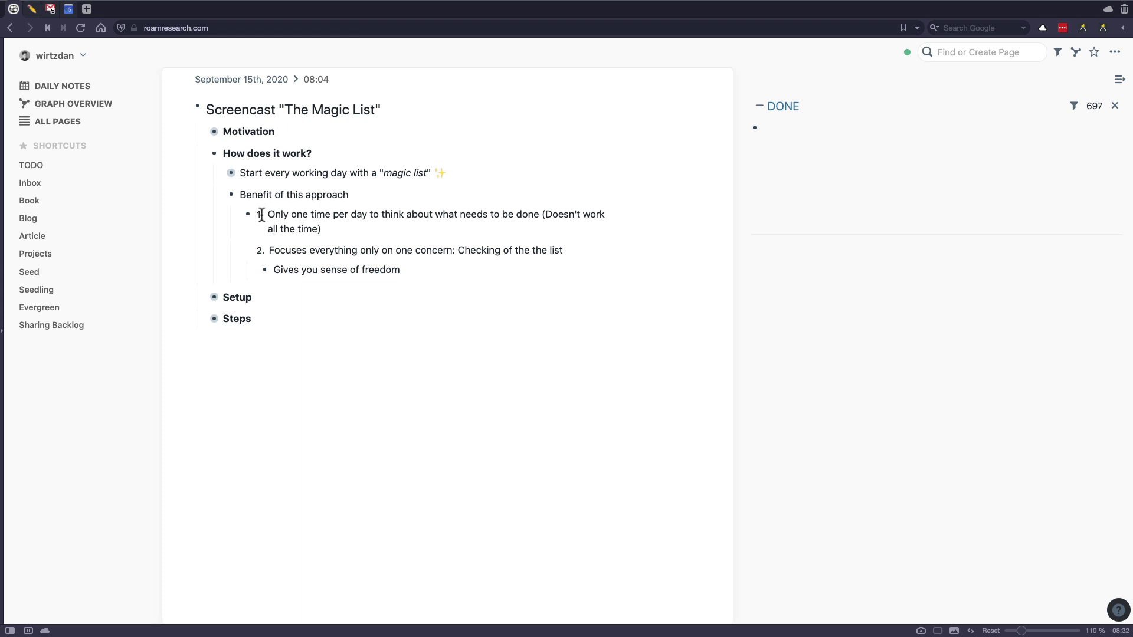
Step: Collapse Benefit of this approach and How does it work?, then expand Setup
click(219, 197)
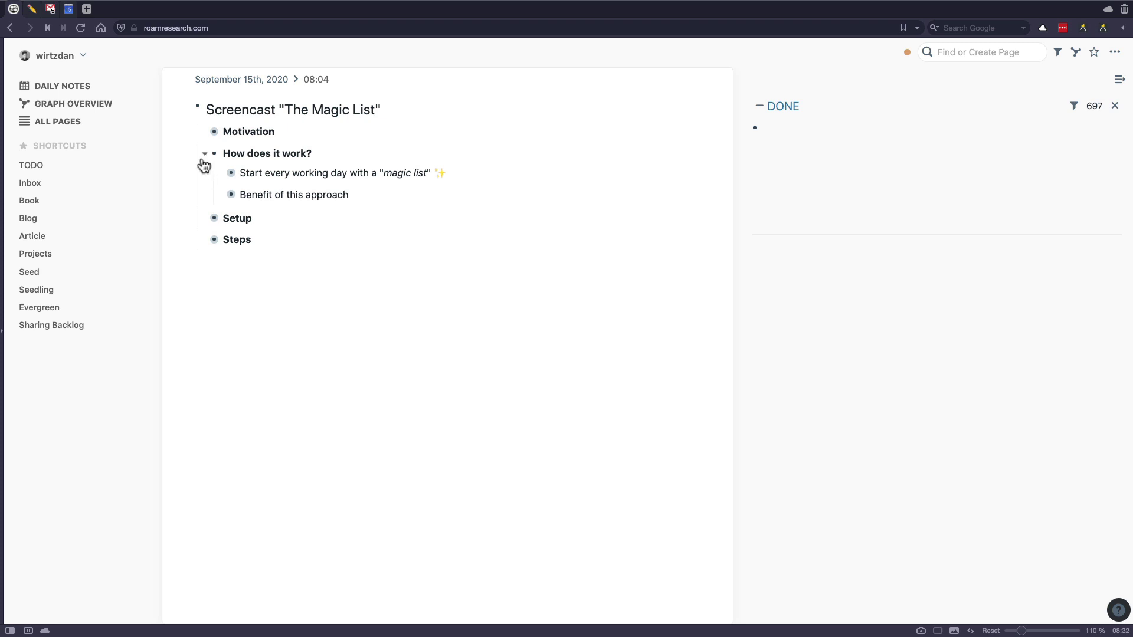
click(204, 156)
click(205, 176)
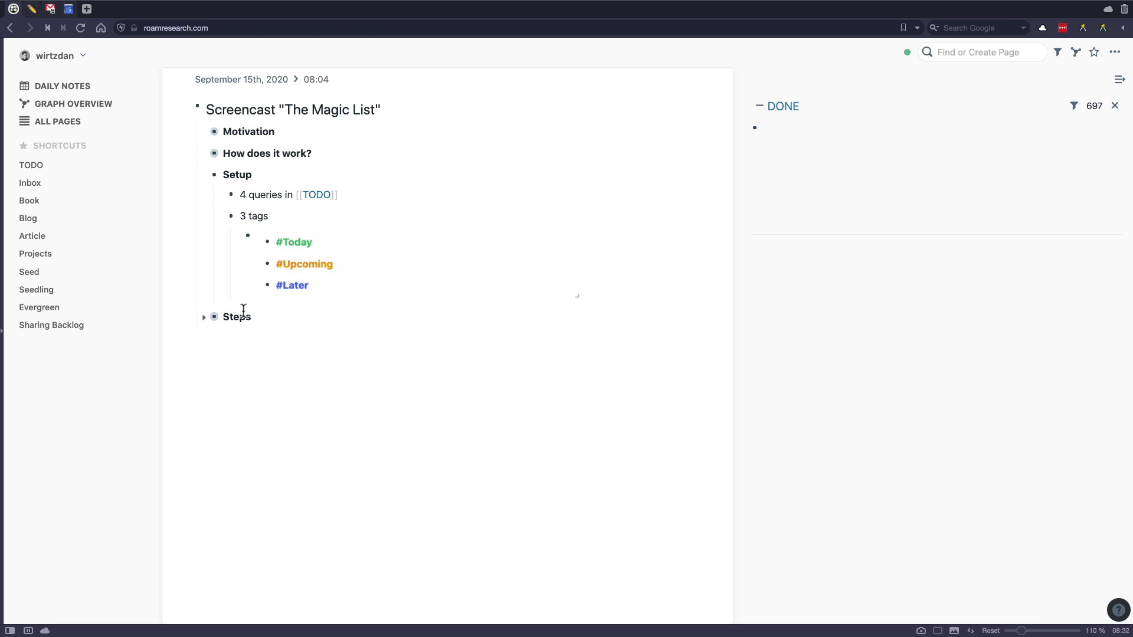
Step: Collapse Setup, open the Magic List outline in the sidebar, and go to Daily Notes
click(203, 175)
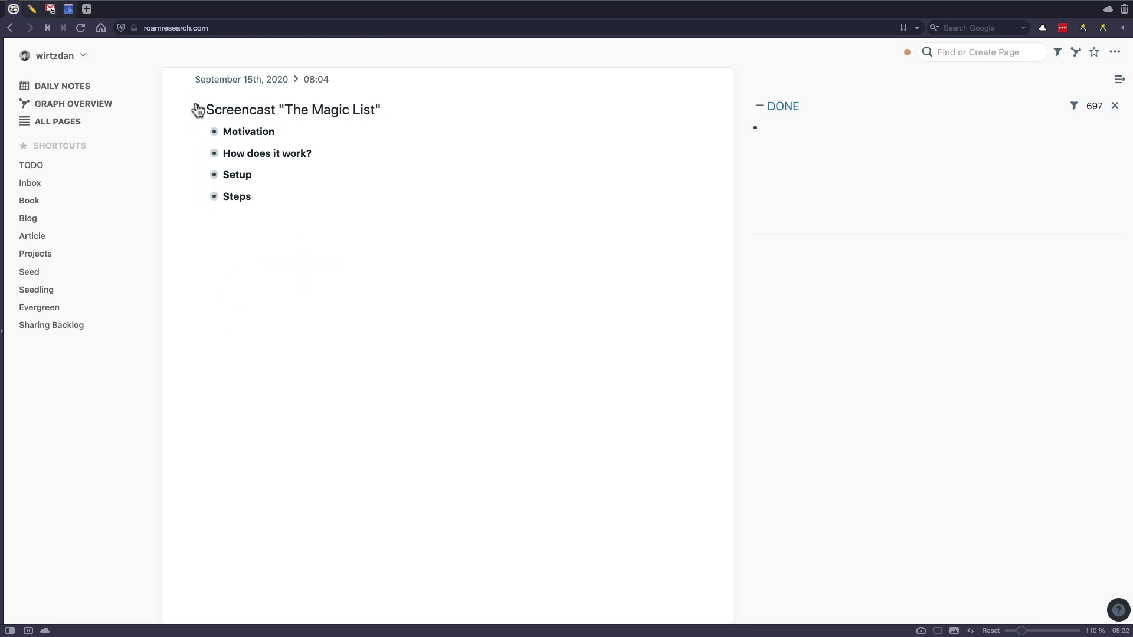
shift+click(198, 109)
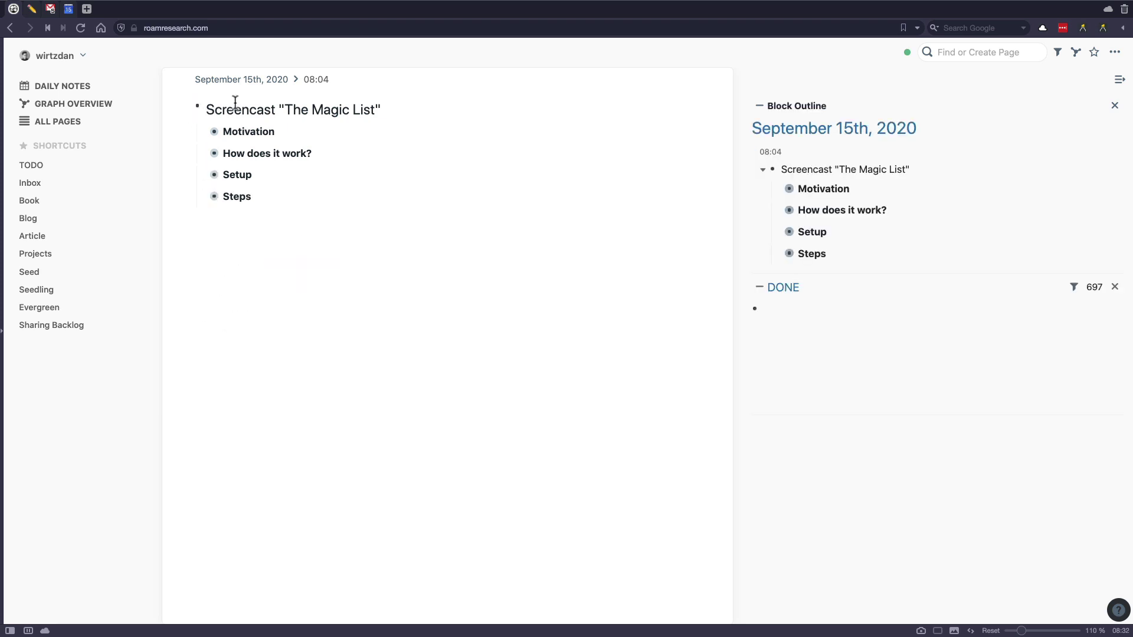
click(75, 92)
Step: Collapse the 08:04 block and expand Steps and 1. Collect in the sidebar outline
click(182, 146)
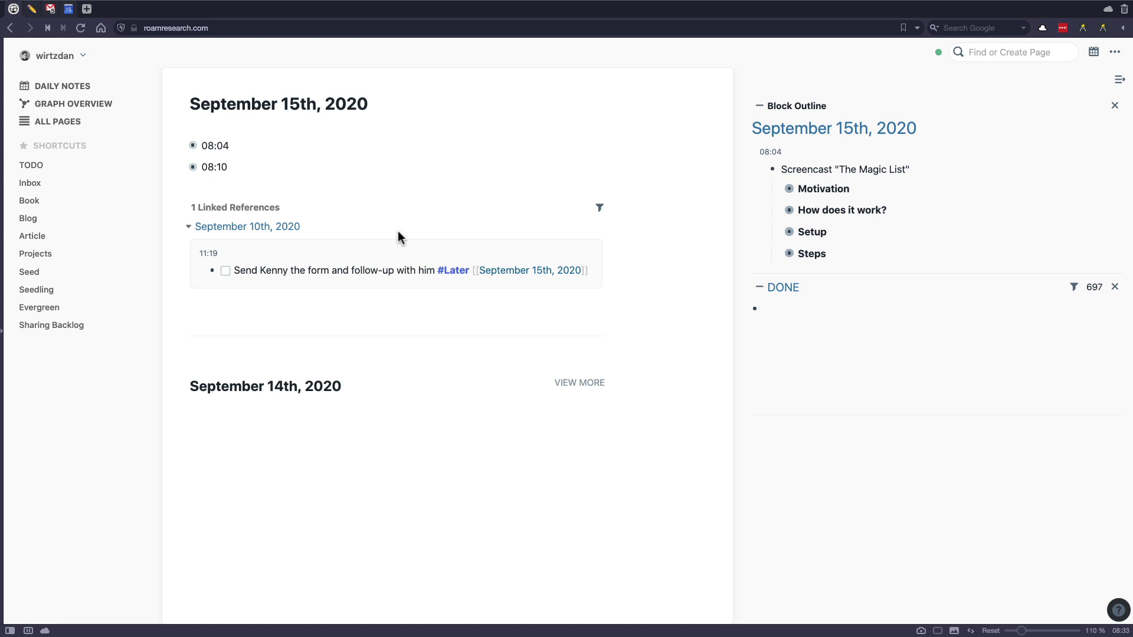
scroll(469, 373, down, 5)
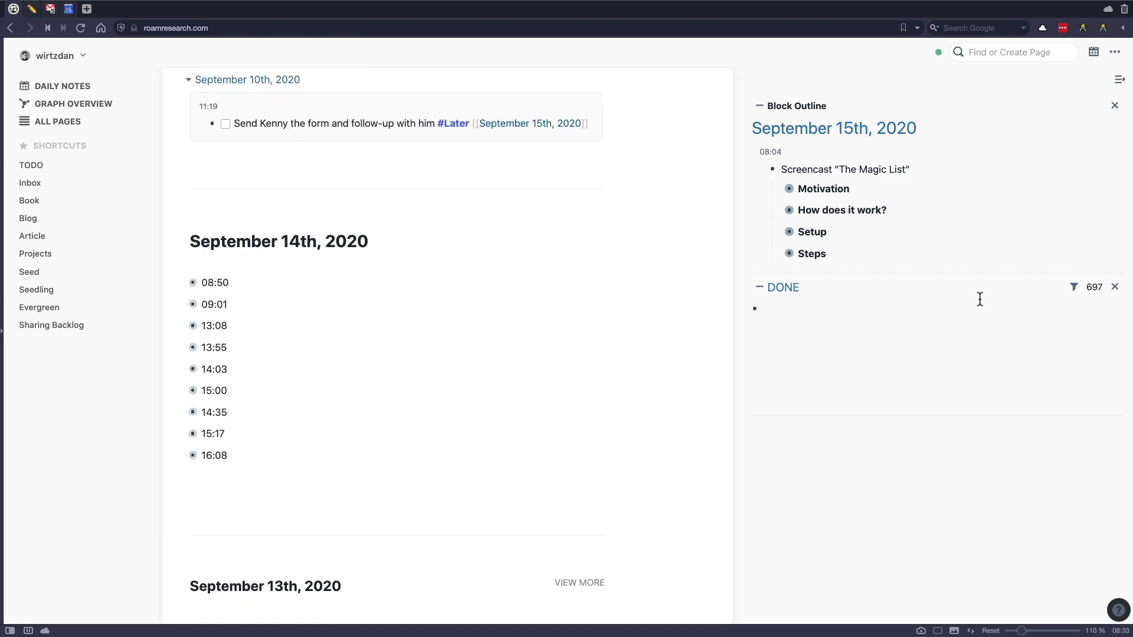
click(780, 255)
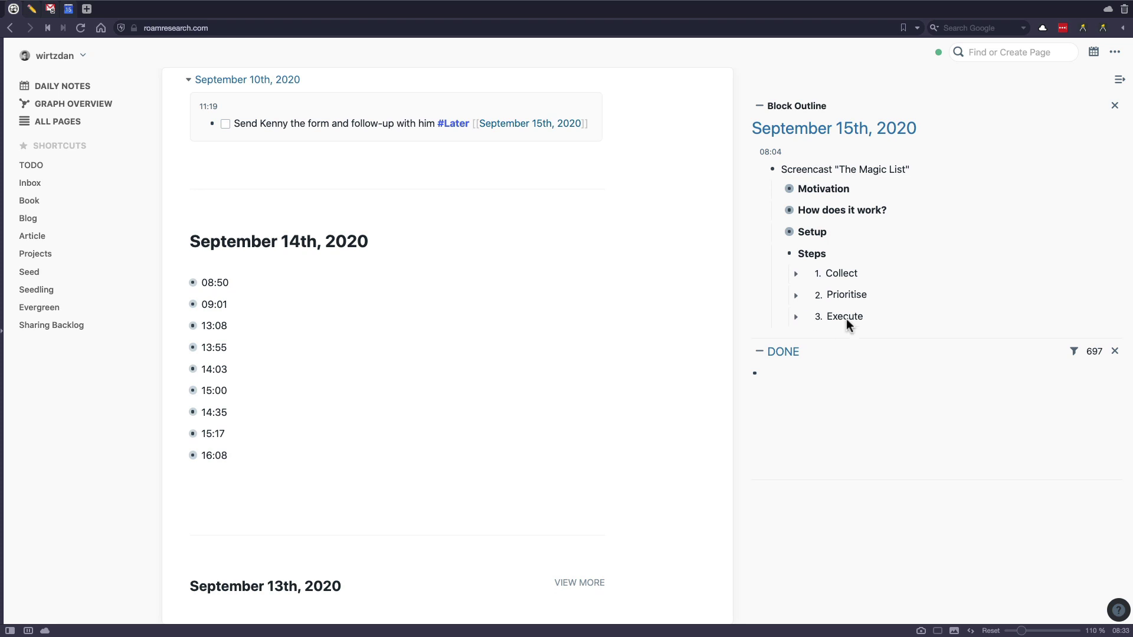
click(796, 274)
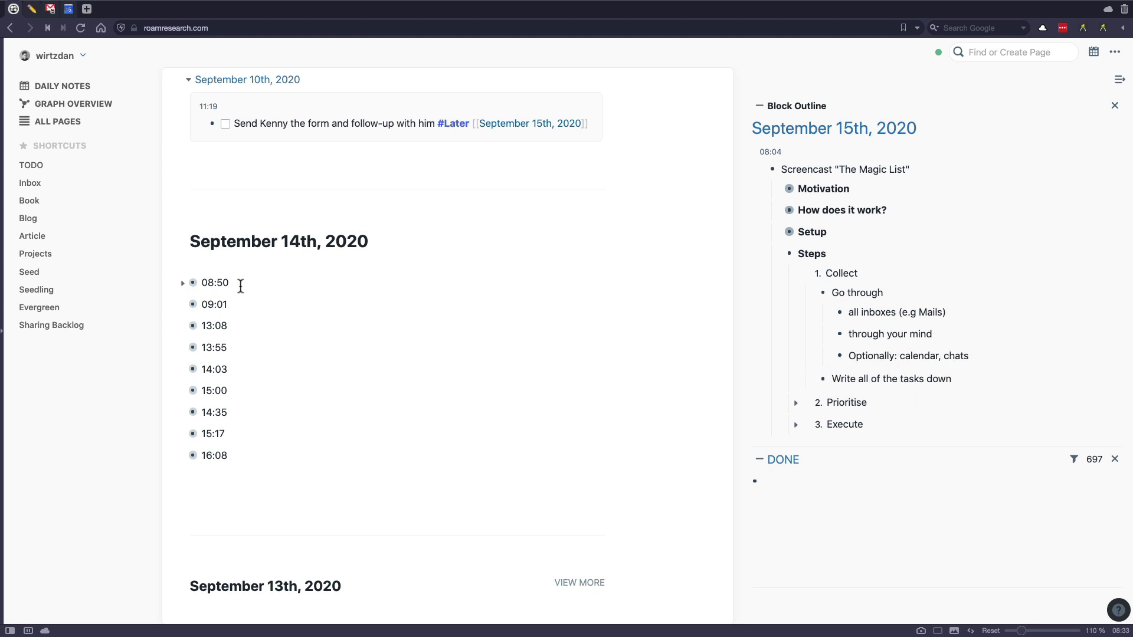
Step: Expand September 14th's 08:50 block and the sidebar's 2. Prioritise step
click(183, 283)
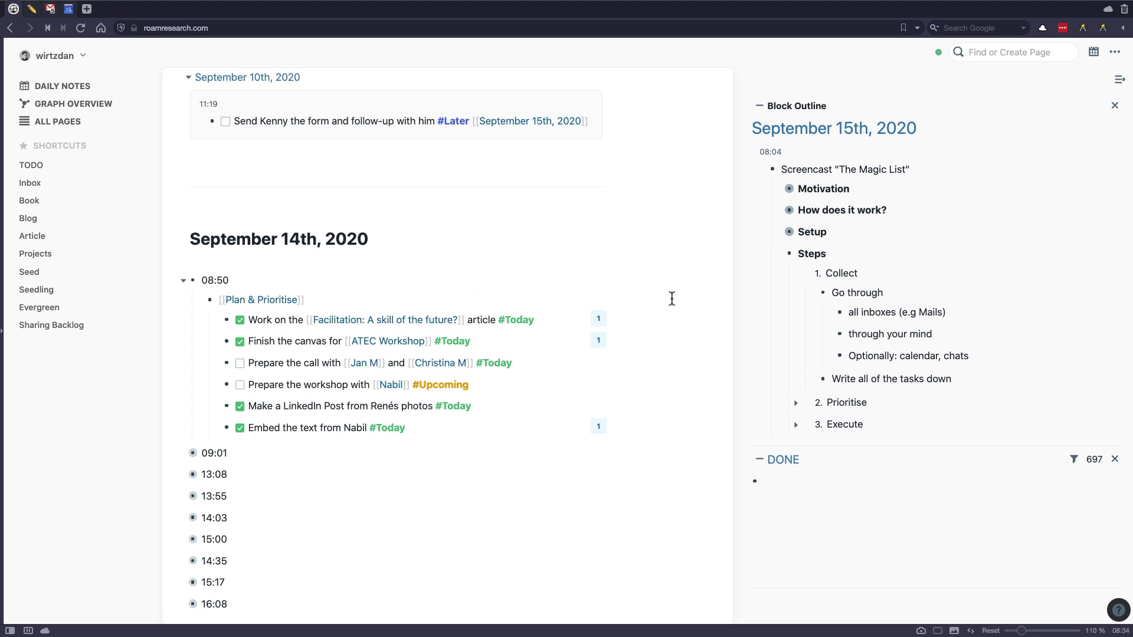
click(795, 403)
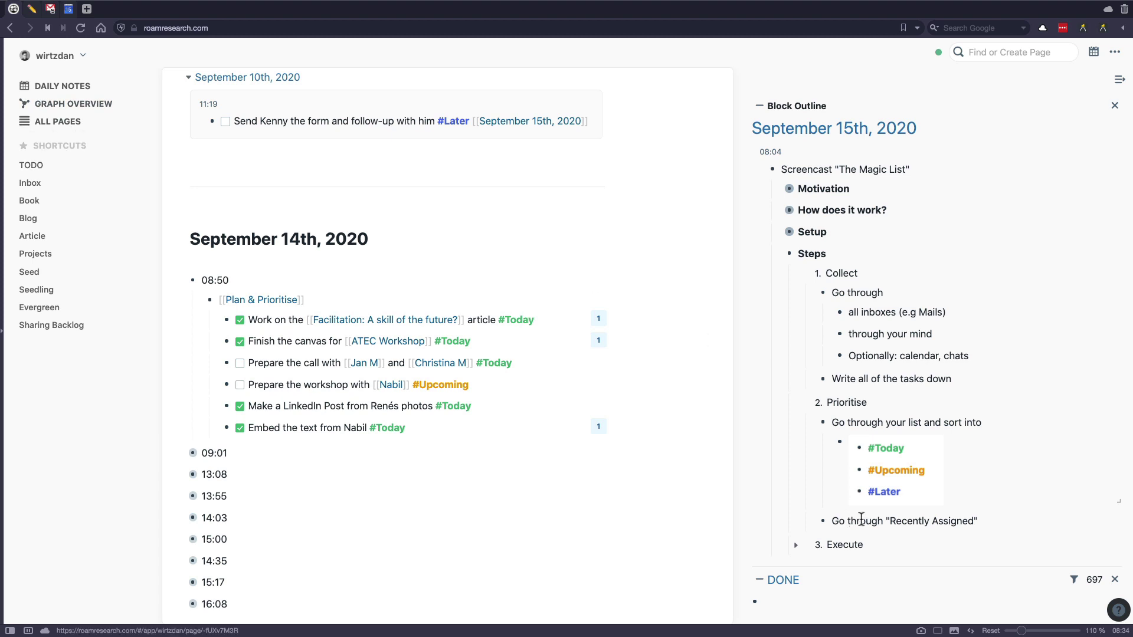
Step: Open the TODO page in the sidebar and preview the Today, Upcoming and Later queries in turn
shift+click(31, 166)
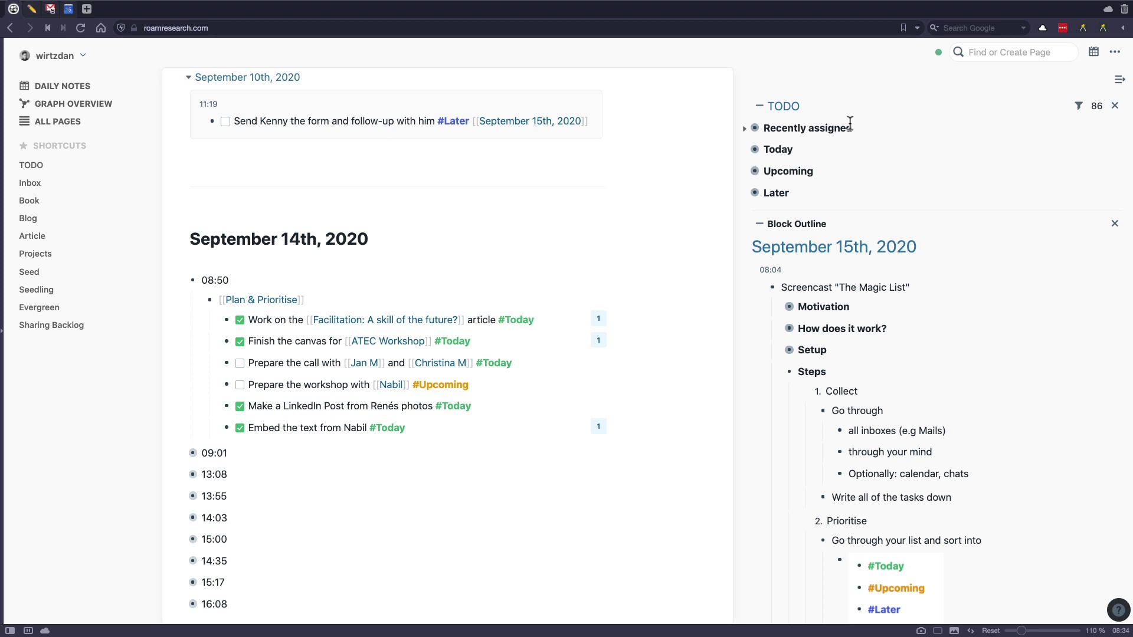
click(746, 150)
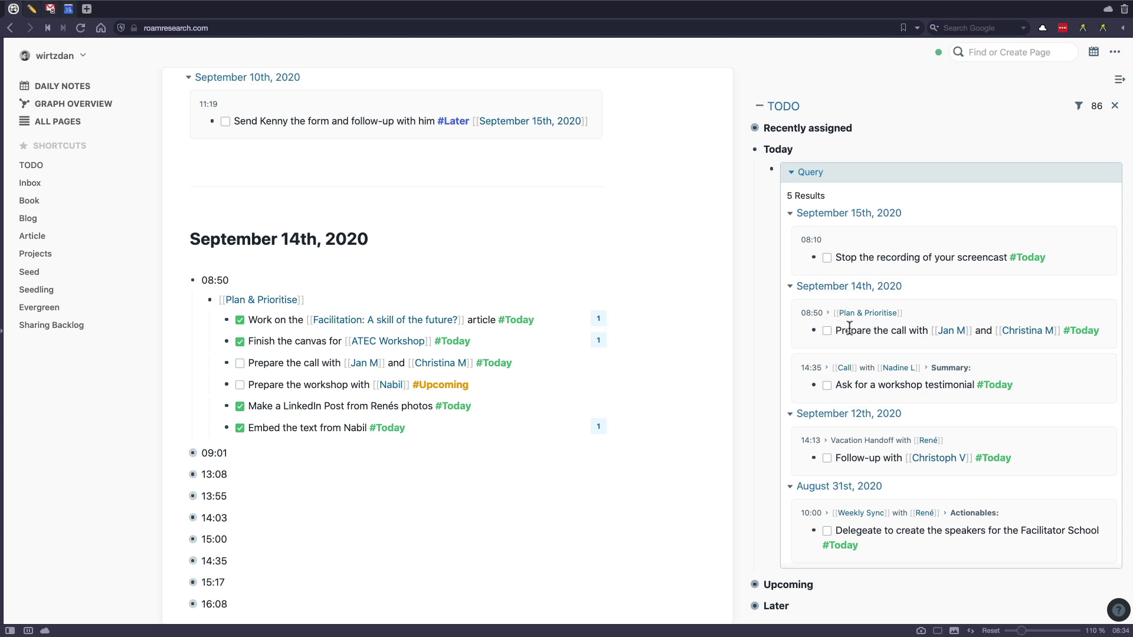
scroll(844, 218, down, 1)
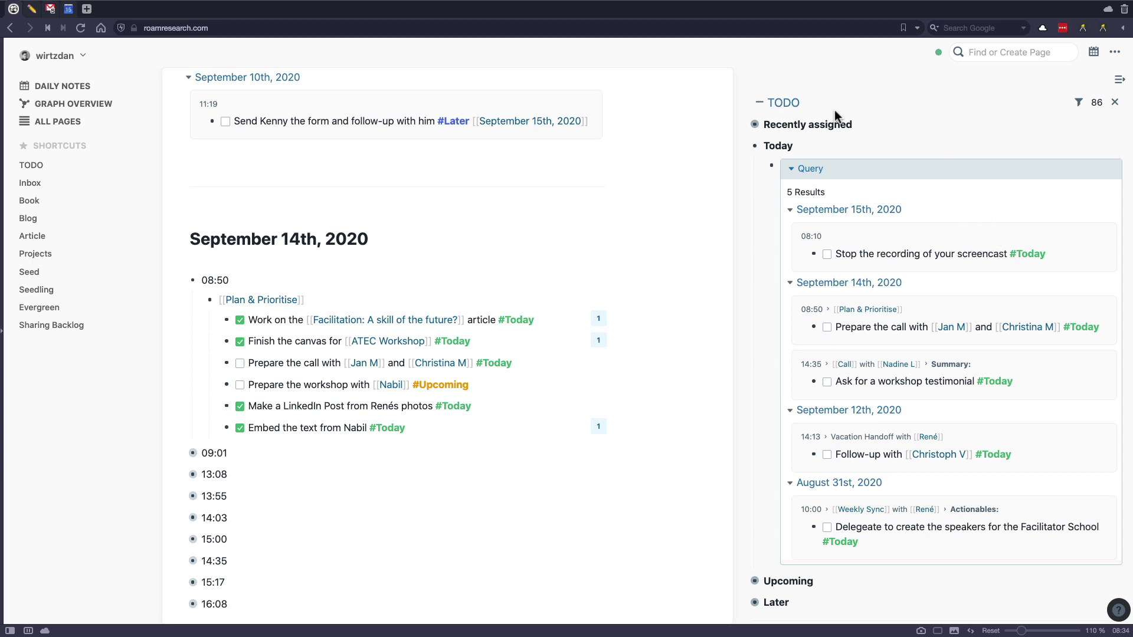
click(746, 147)
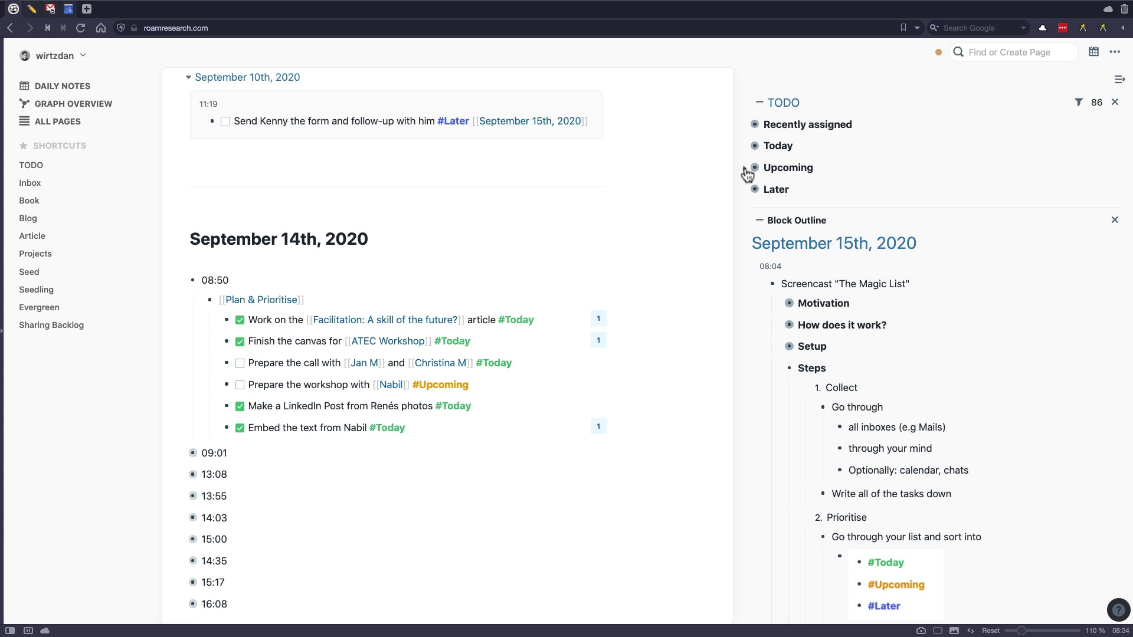
click(747, 169)
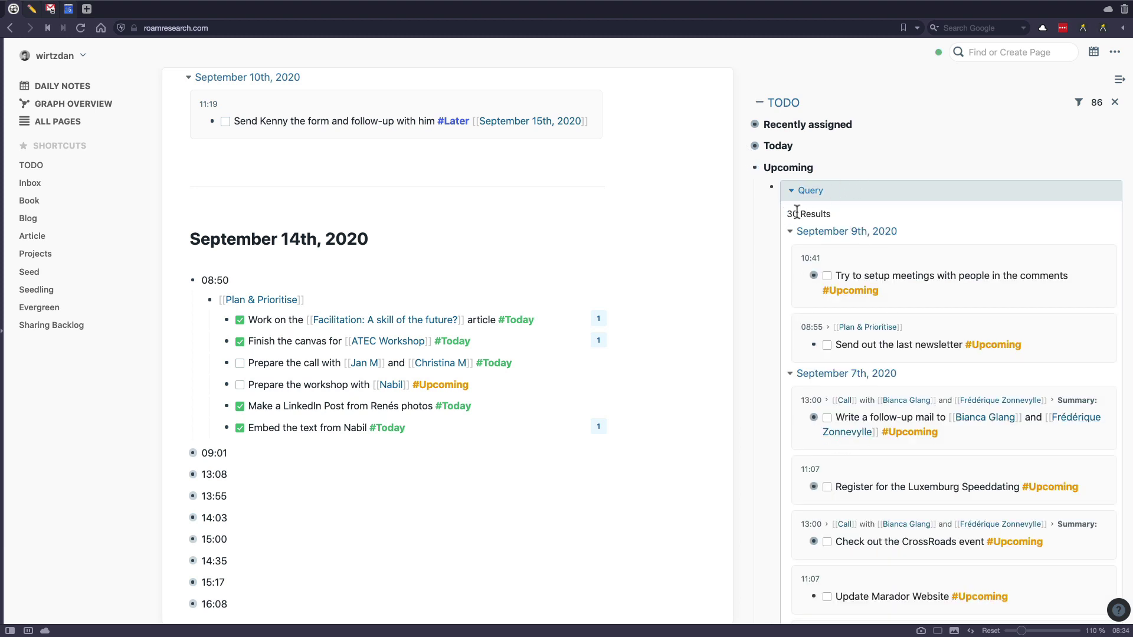
click(747, 170)
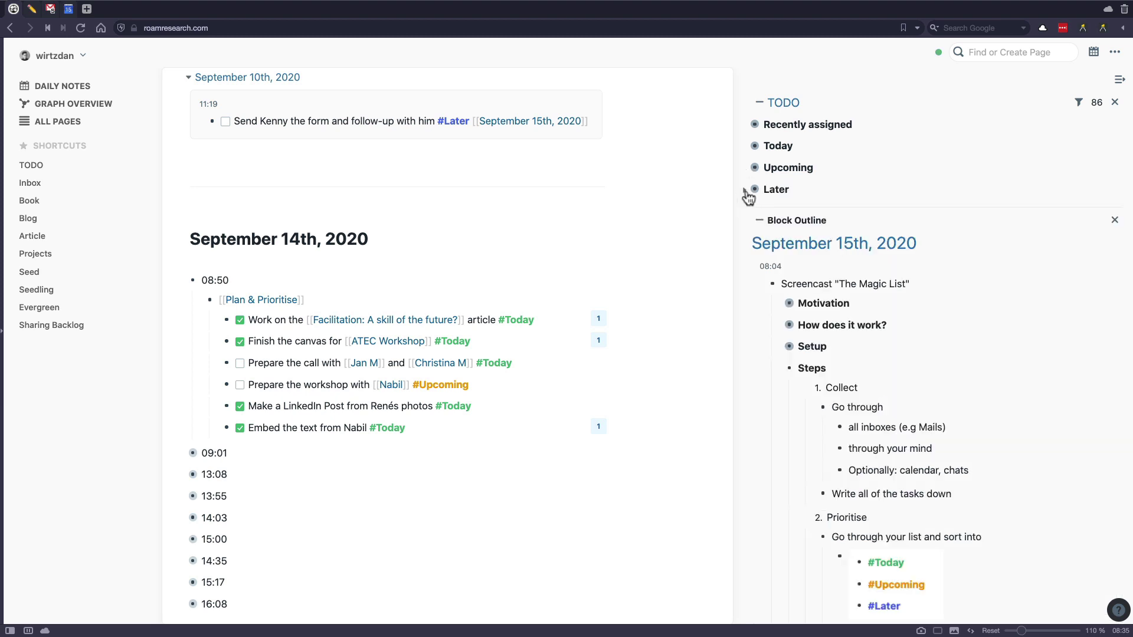
click(746, 190)
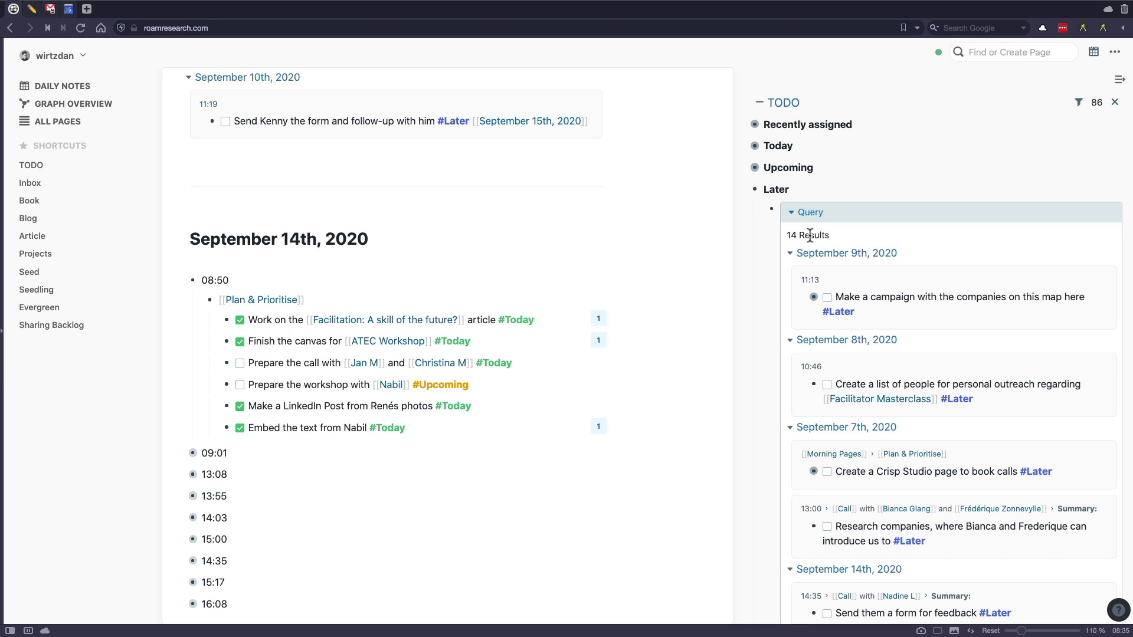
click(747, 190)
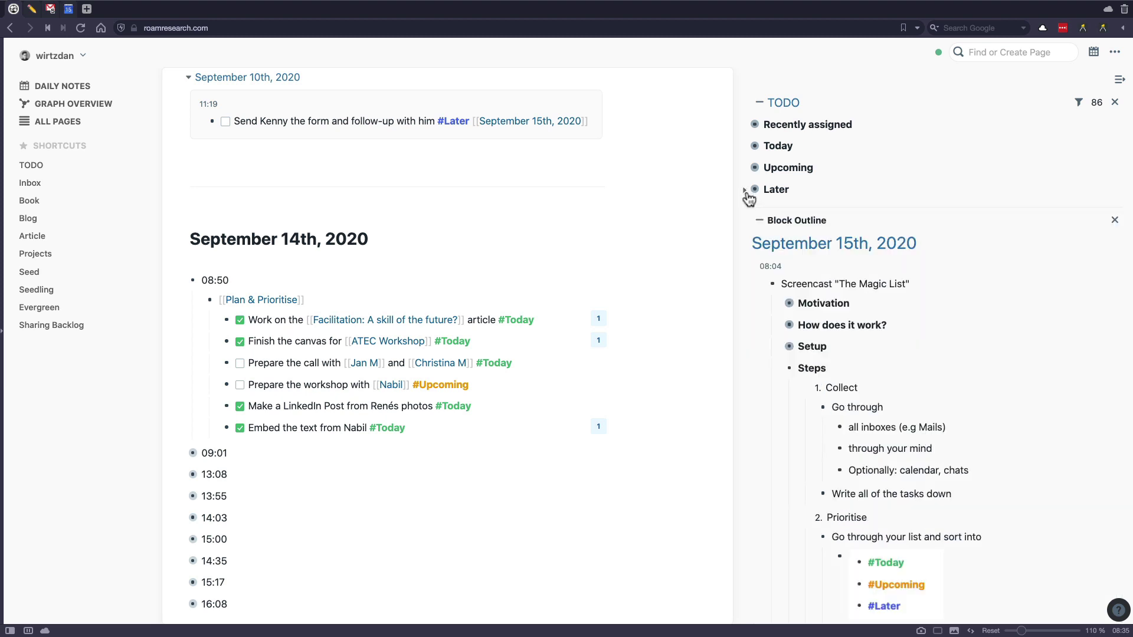
Step: Inspect the Today query's raw text, collapse Today, and expand Recently assigned
click(745, 147)
click(837, 165)
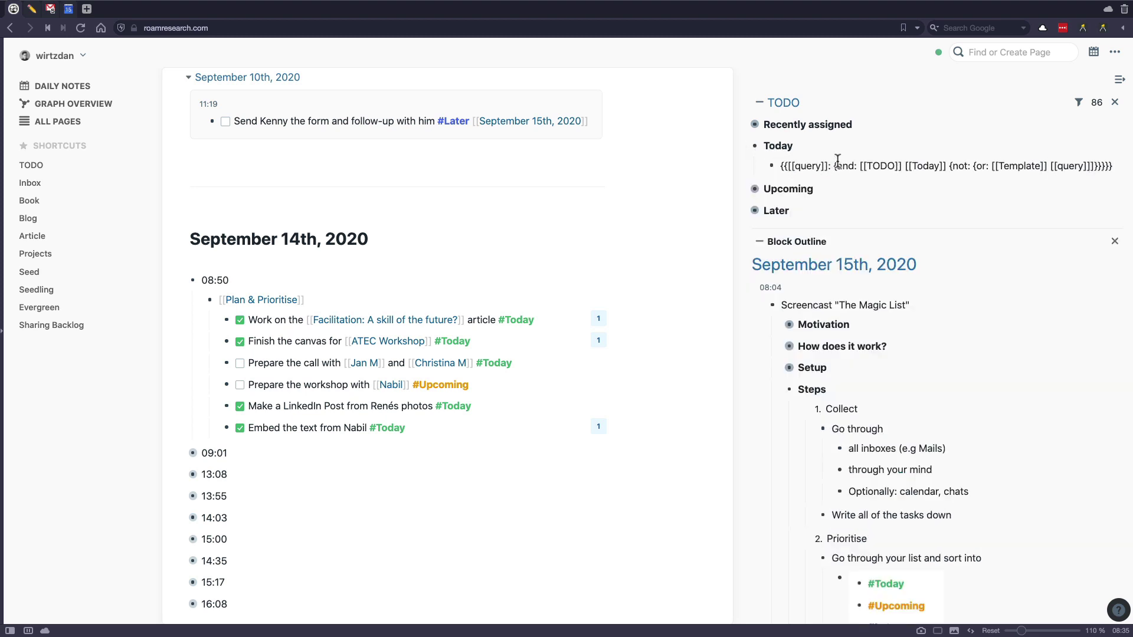
click(746, 147)
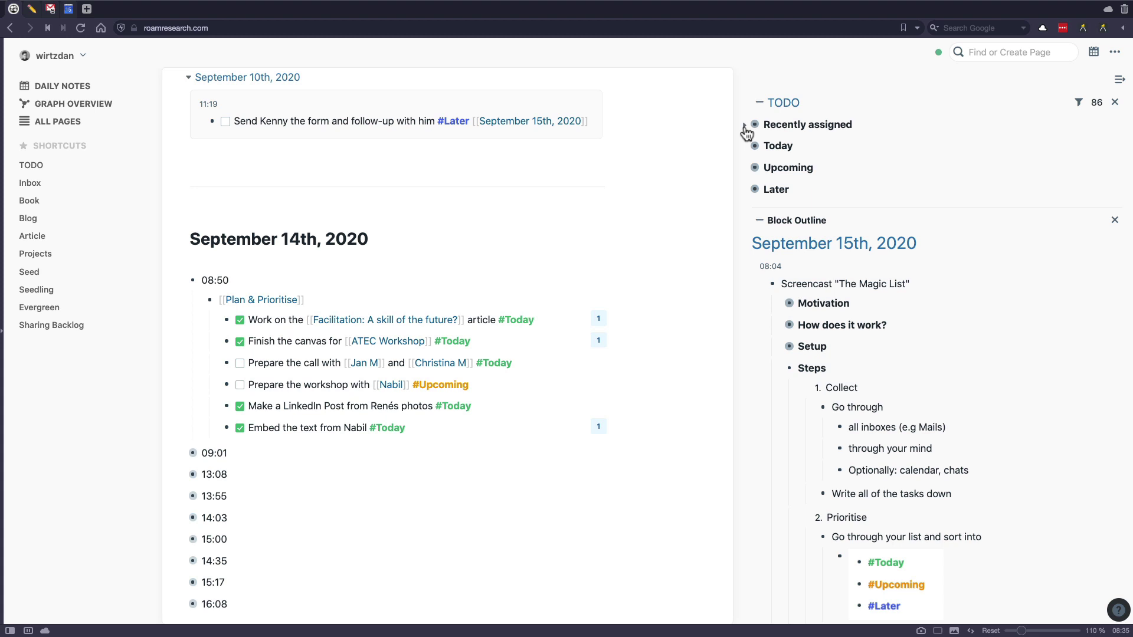
click(745, 126)
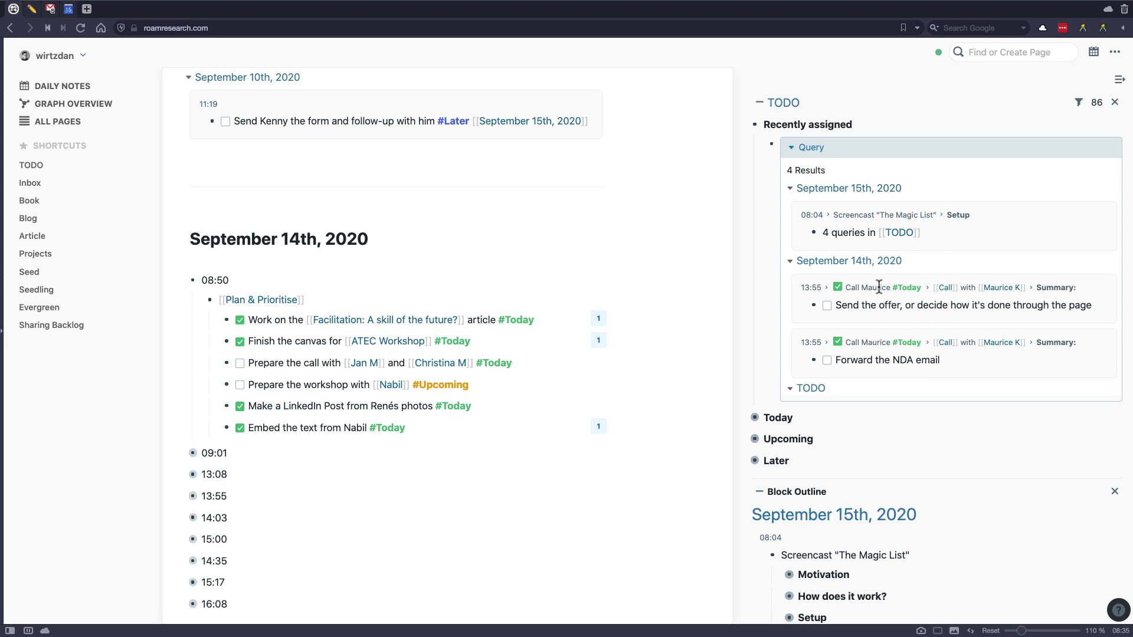
Step: Collapse Recently assigned, expand the Execute step, and list the sidebar's Today tasks
click(746, 125)
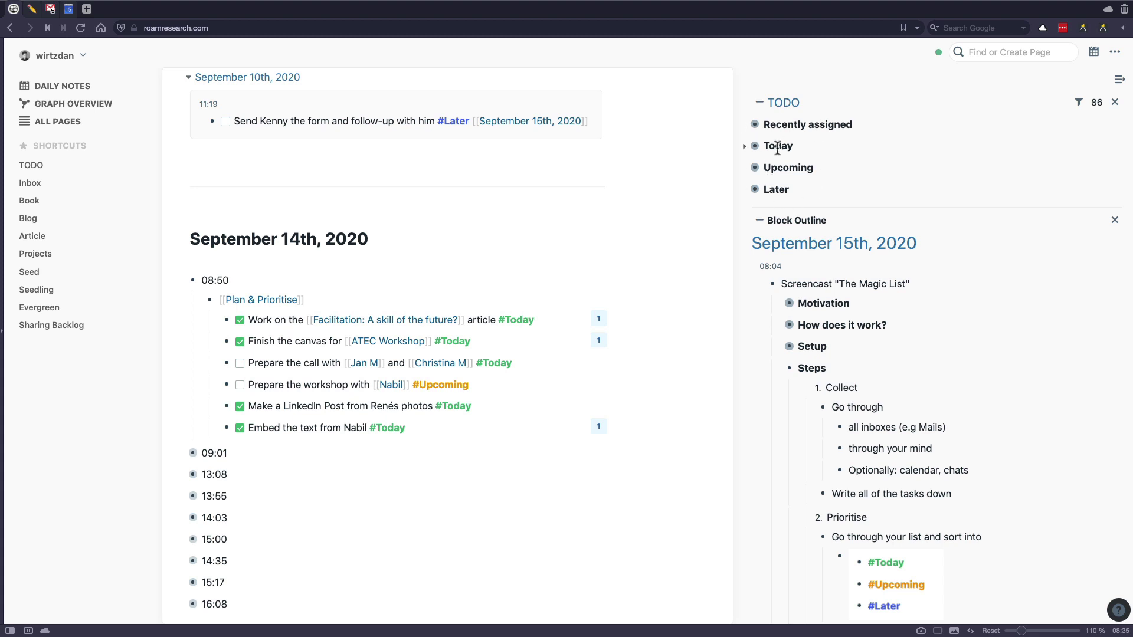
scroll(926, 374, down, 3)
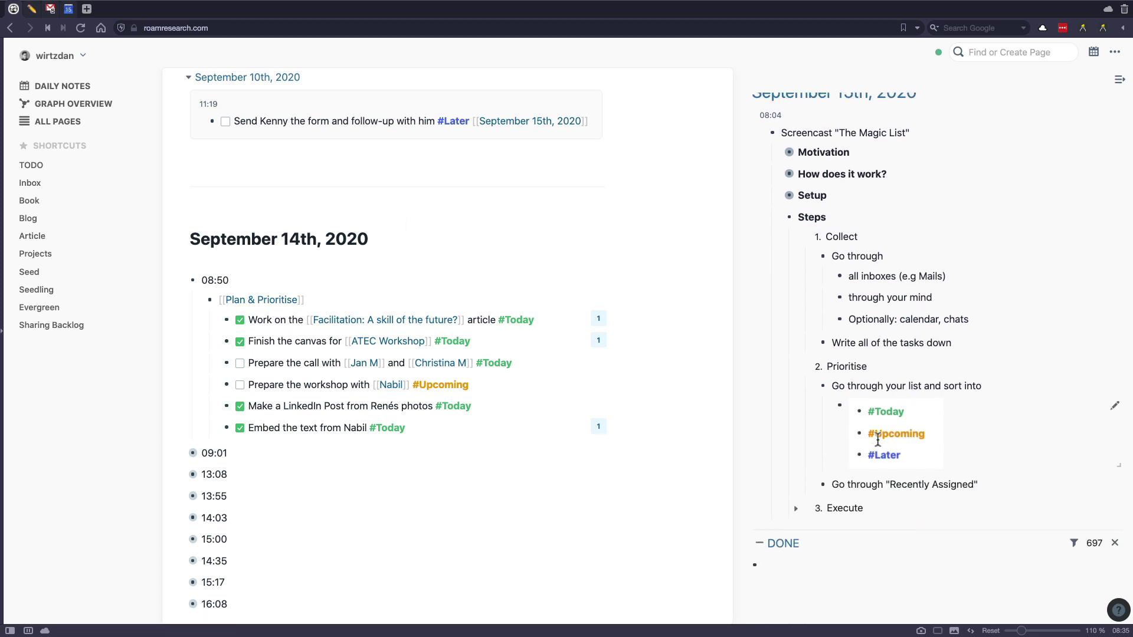
click(797, 508)
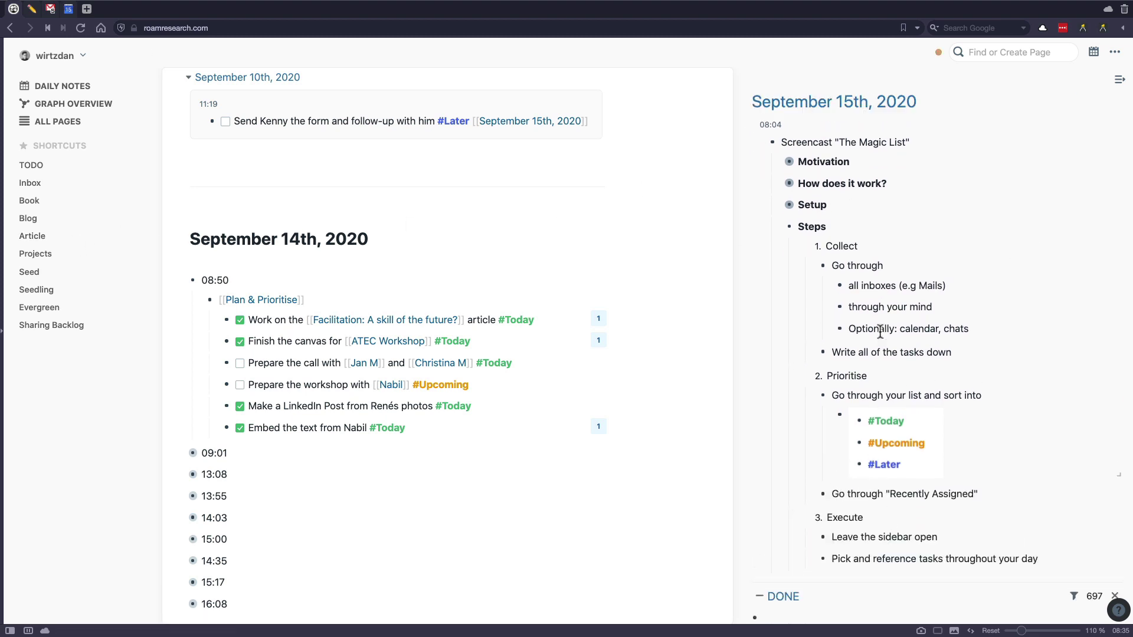
scroll(880, 332, up, 3)
click(745, 149)
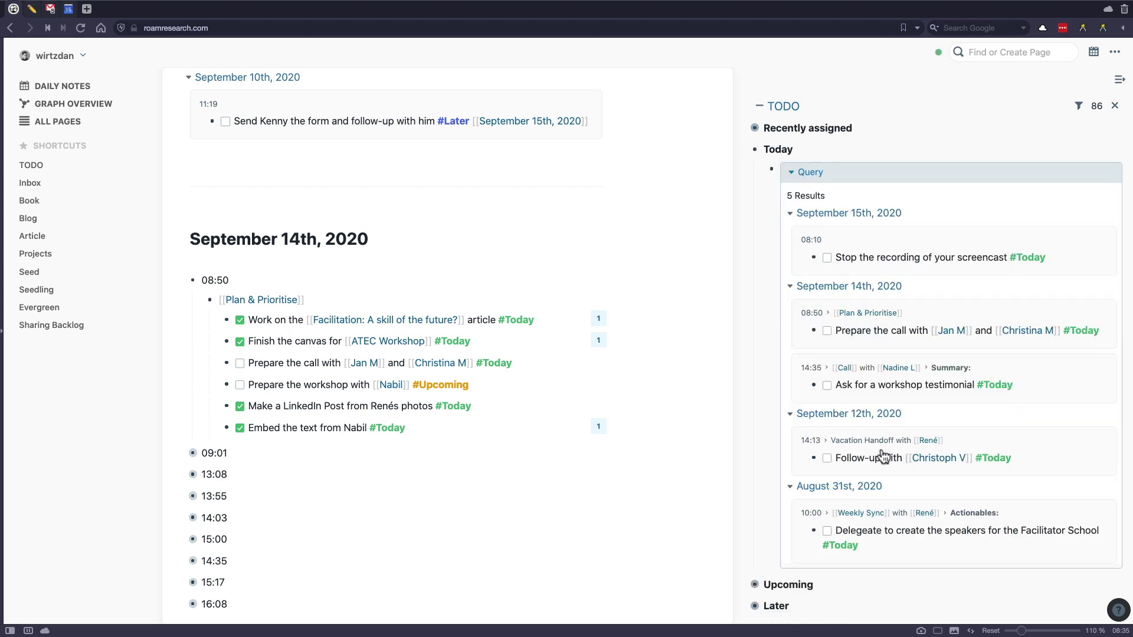
scroll(882, 301, down, 10)
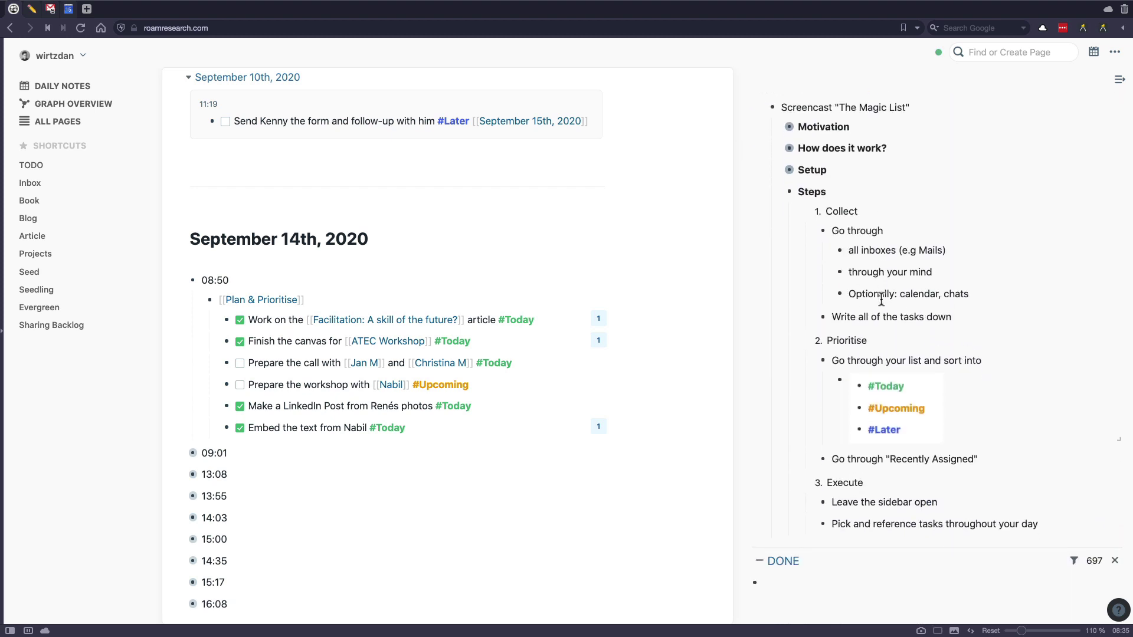
Step: Toggle the 09:01 ConvertKit follow-up and Facilitation article tasks off and back on, then expand 13:08
click(183, 281)
click(183, 302)
scroll(282, 324, down, 1)
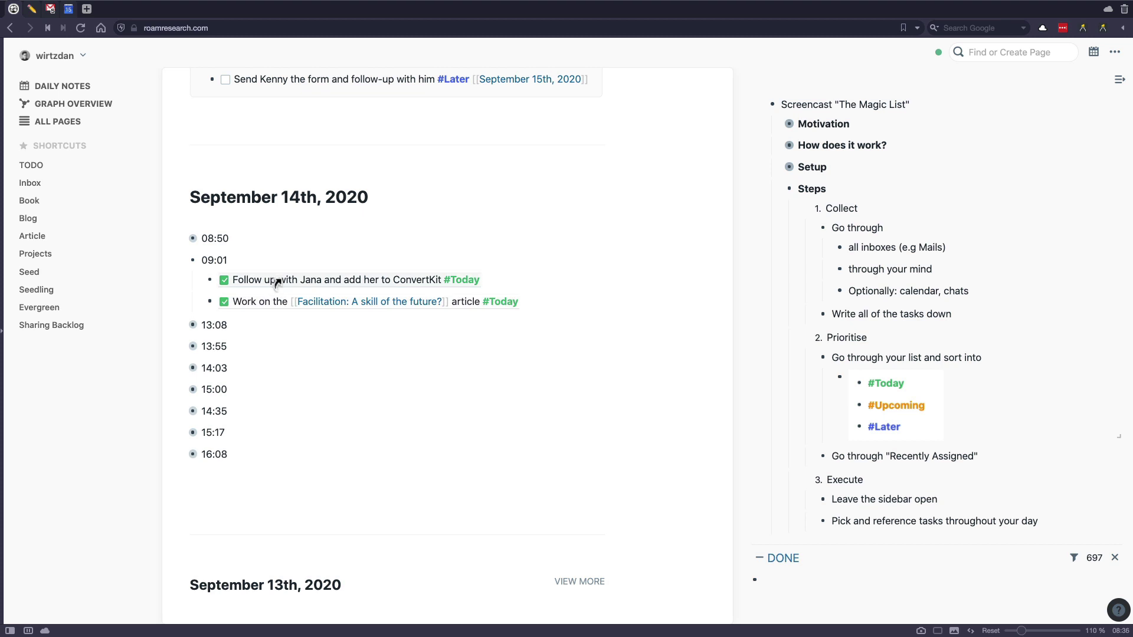
scroll(922, 249, up, 10)
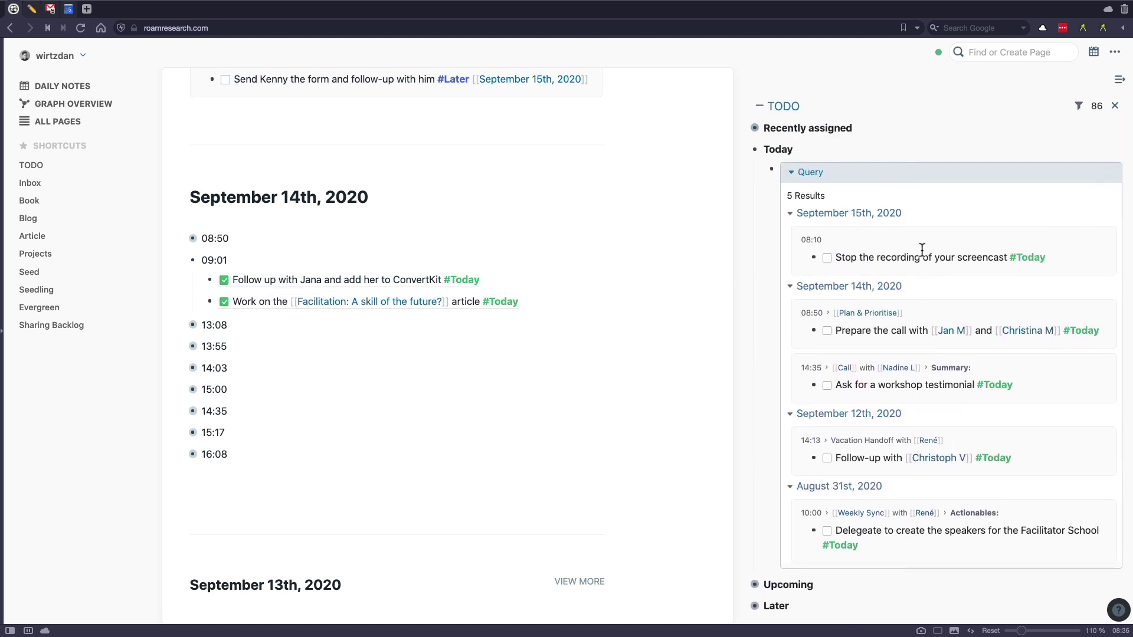
scroll(922, 249, down, 1)
click(224, 280)
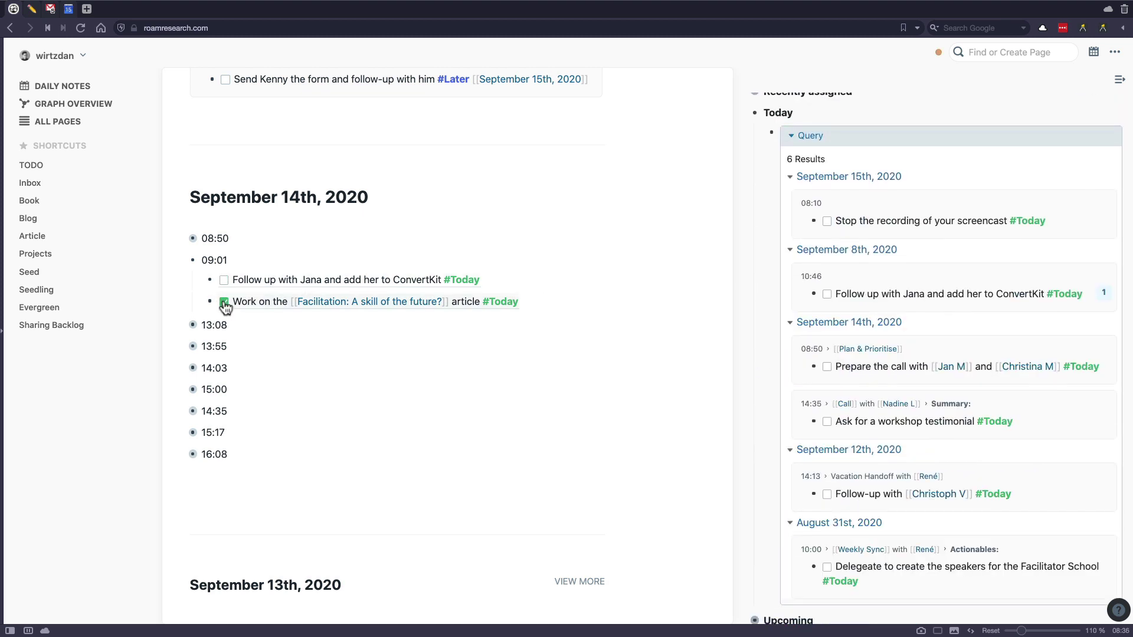
scroll(1043, 357, down, 3)
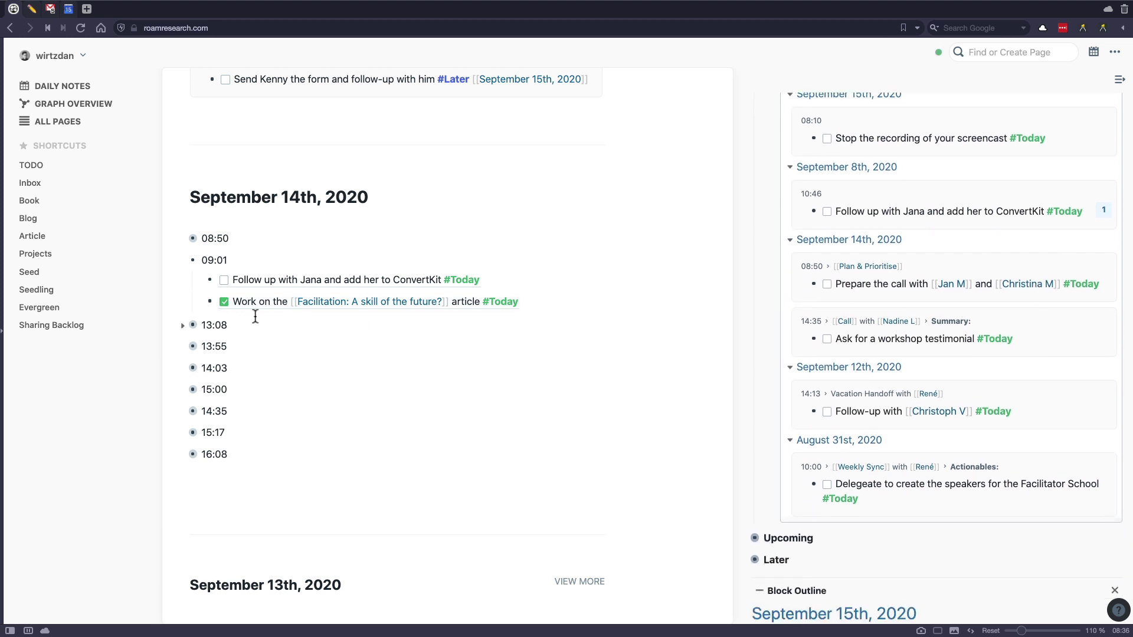
click(224, 302)
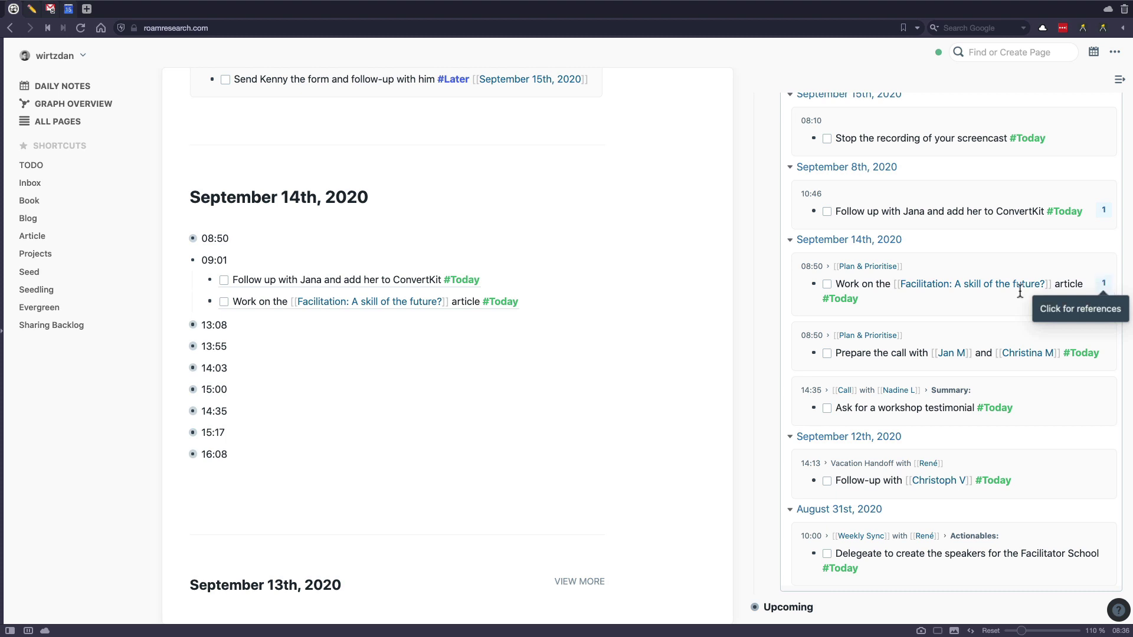
click(224, 302)
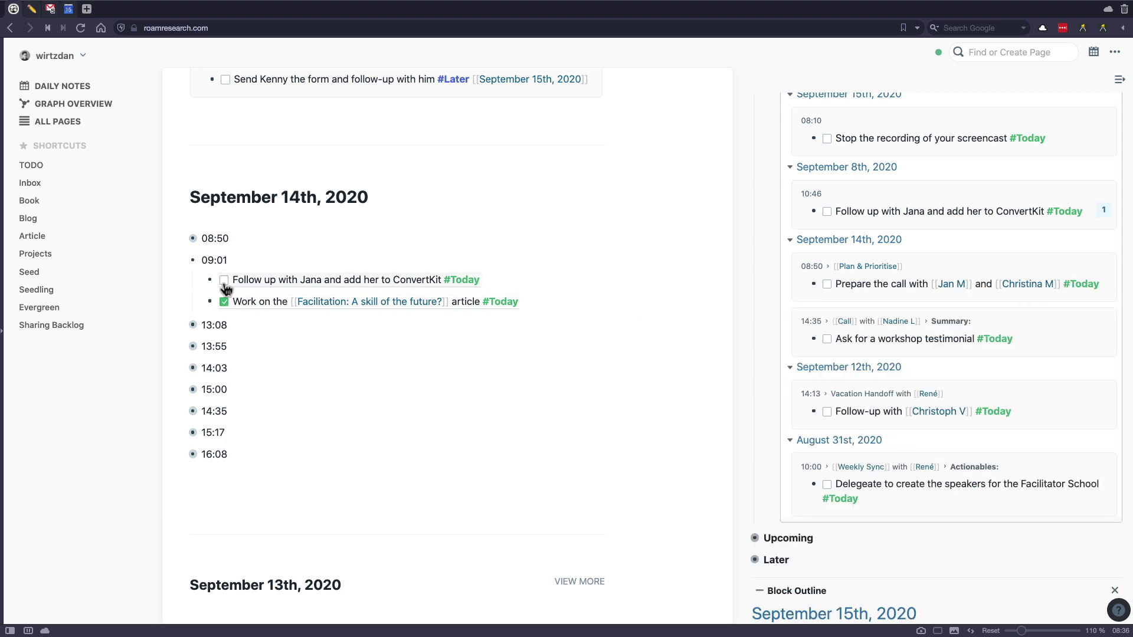
click(224, 281)
click(182, 260)
click(182, 282)
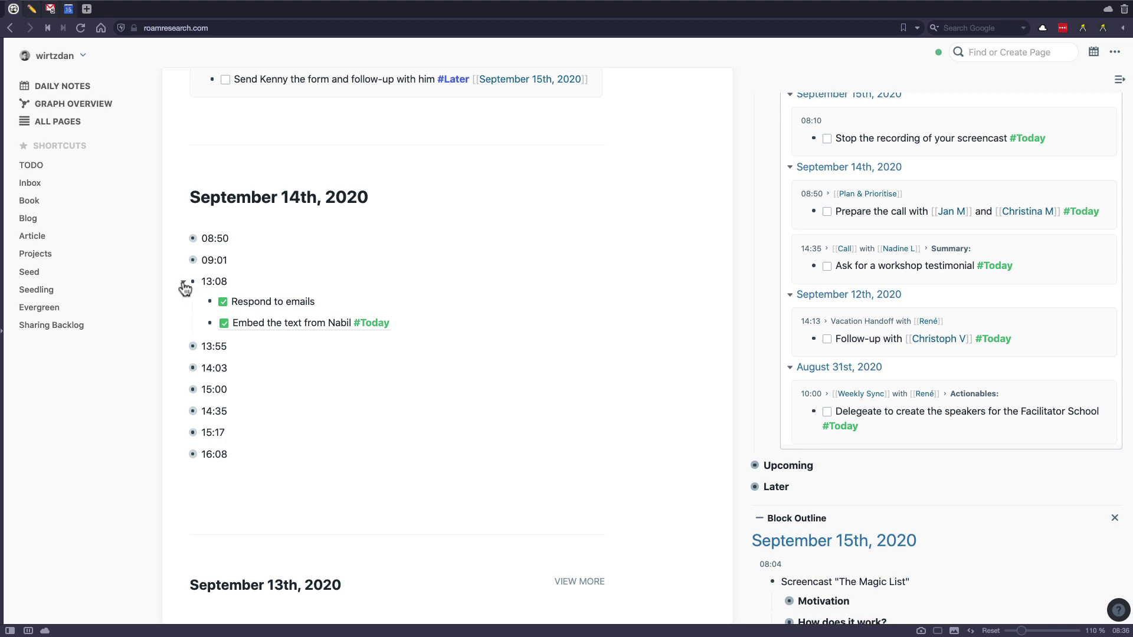
Step: Collapse 13:08 and expand the 14:35 call notes block down to its Summary
click(183, 283)
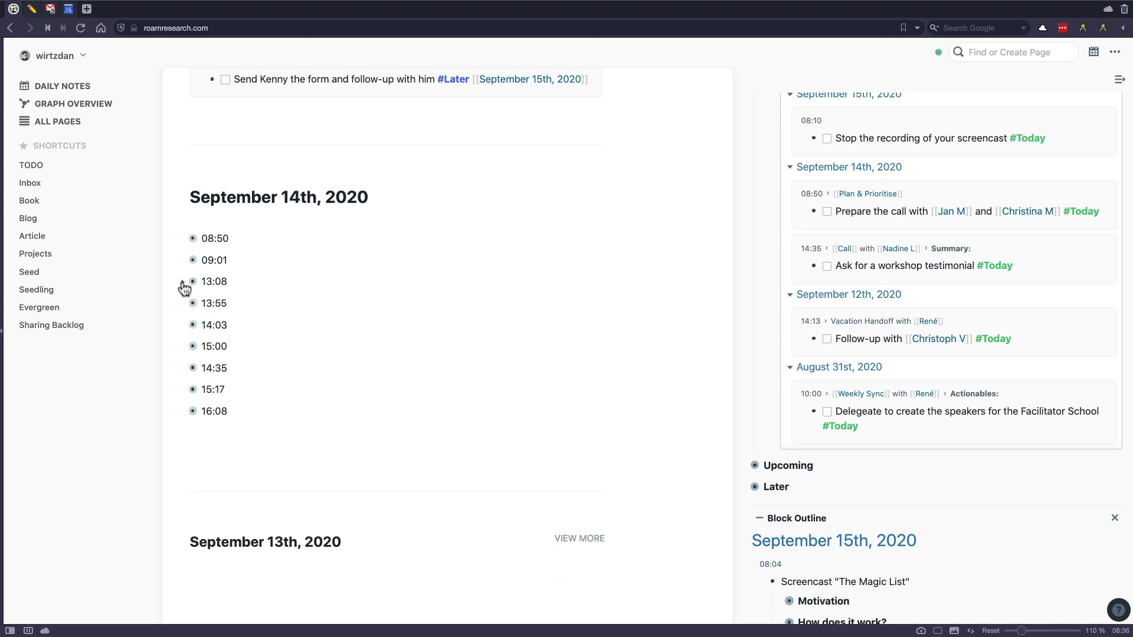
click(183, 367)
scroll(416, 363, down, 3)
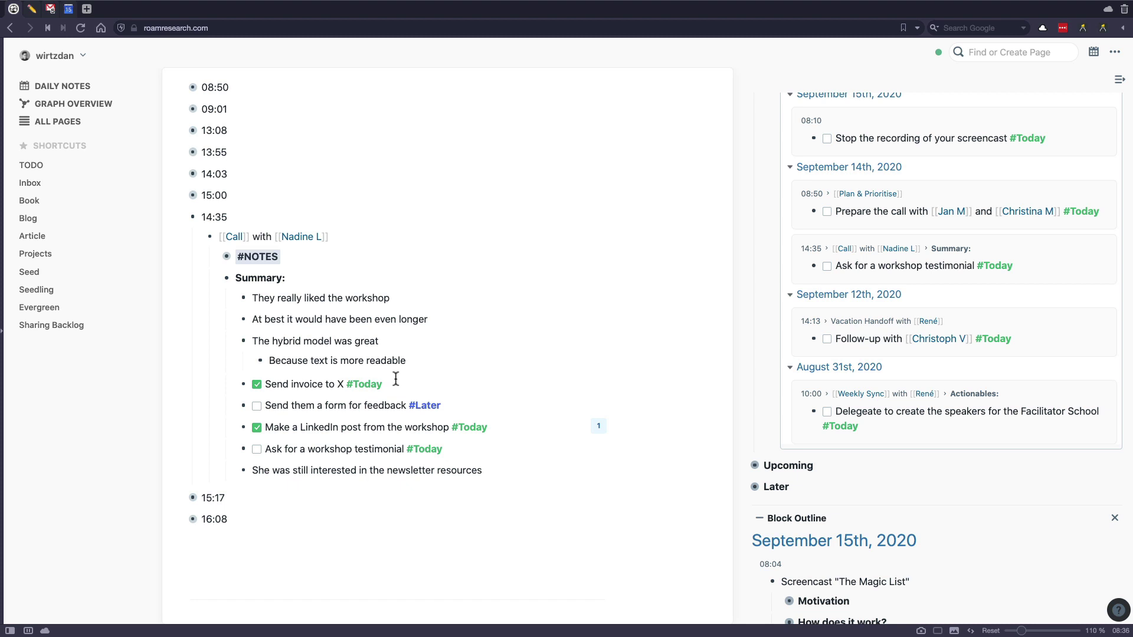
Step: Delete the #Today tag from the invoice and LinkedIn post summary tasks
drag(396, 379, 478, 447)
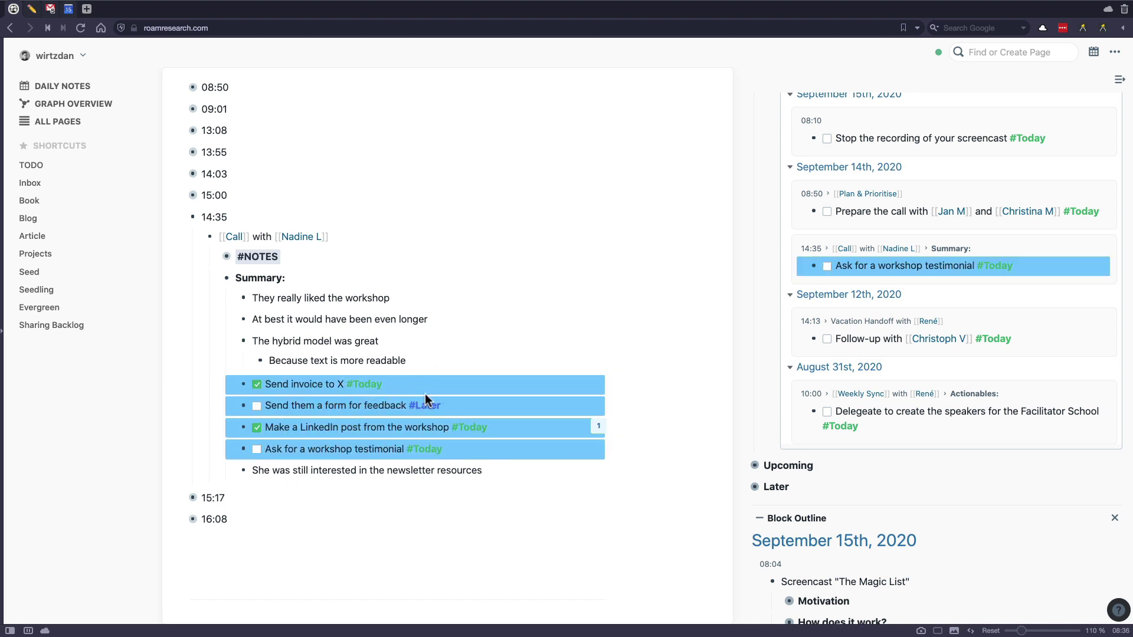
click(469, 404)
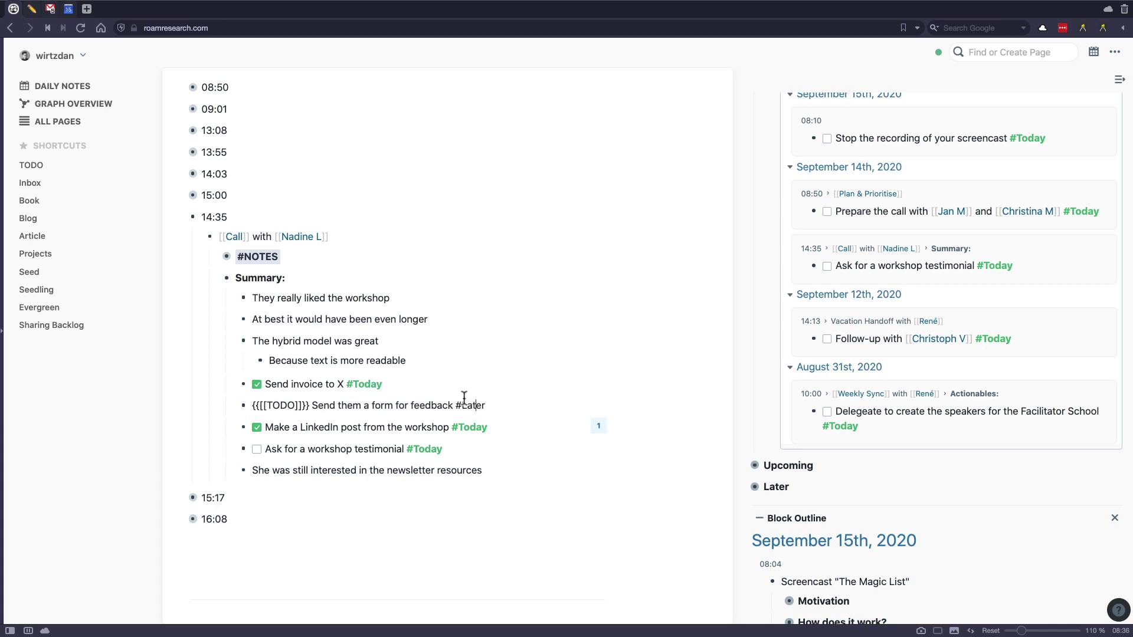
click(433, 381)
drag(437, 385, 410, 386)
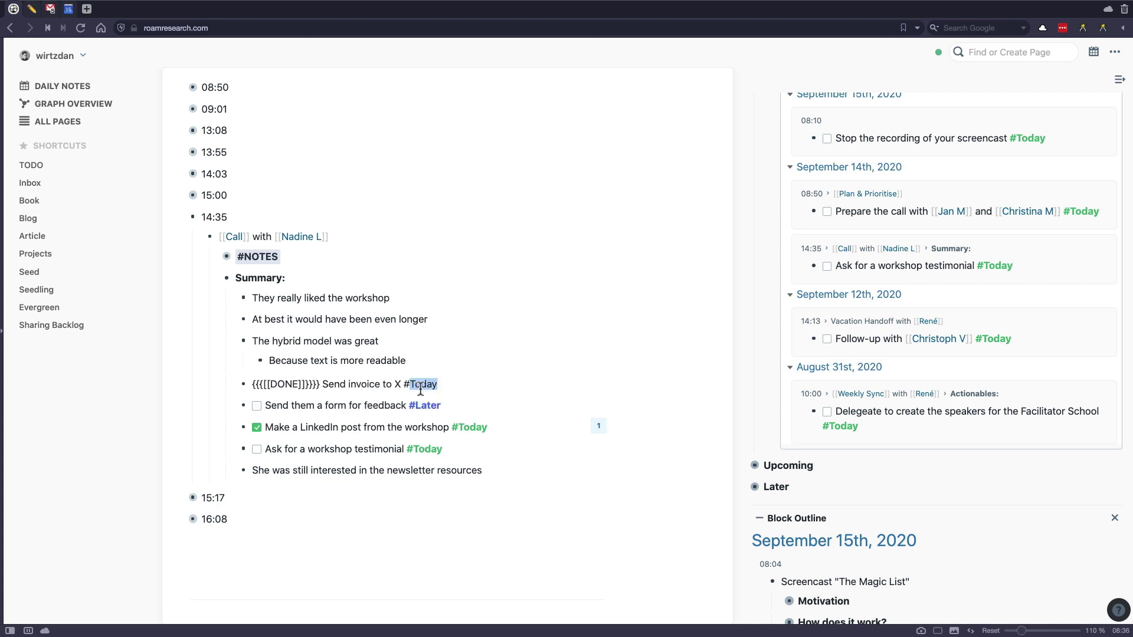
key(BackSpace)
key(BackSpace)
click(464, 404)
click(493, 426)
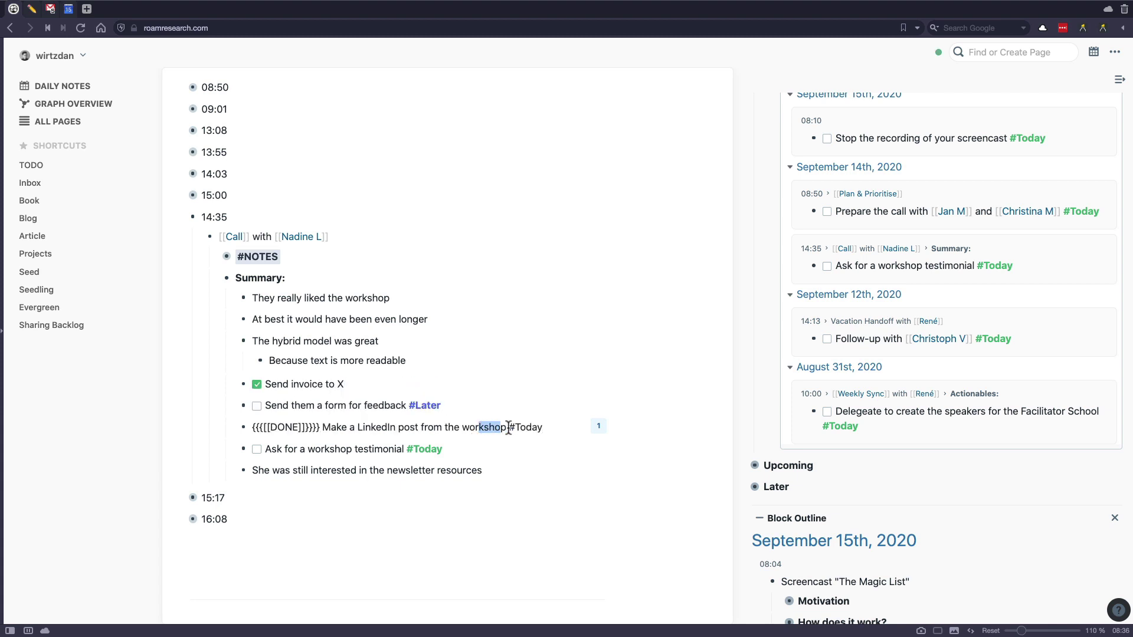
drag(546, 427, 453, 450)
key(BackSpace)
Step: Remove #Today from the workshop testimonial task and exit editing so queries refresh
click(507, 449)
key(BackSpace)
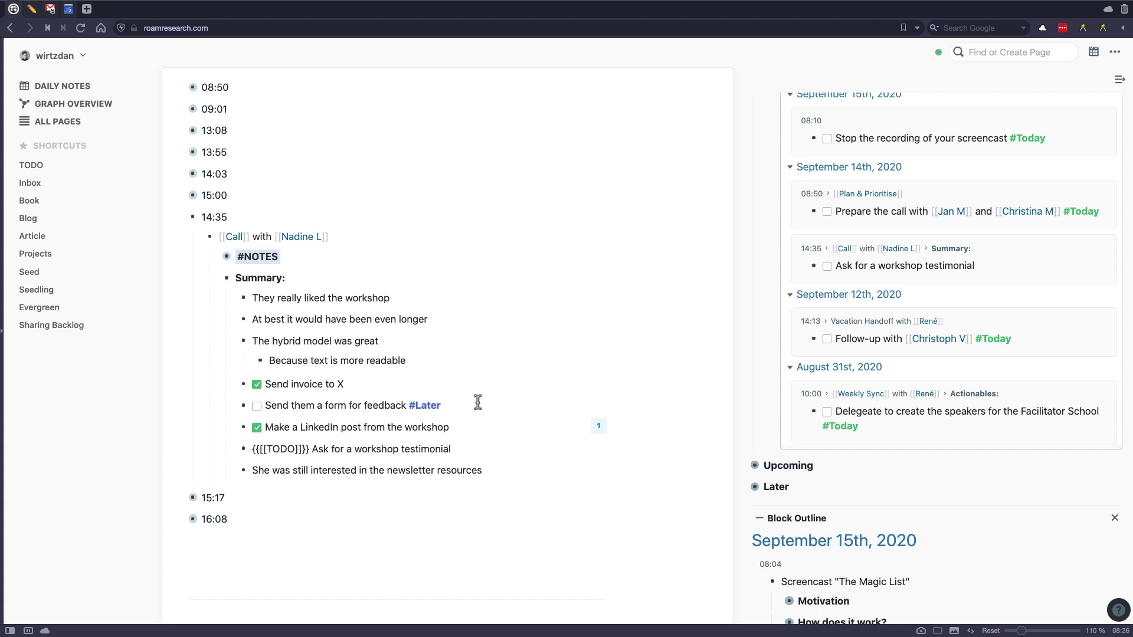
click(478, 404)
click(451, 428)
click(362, 405)
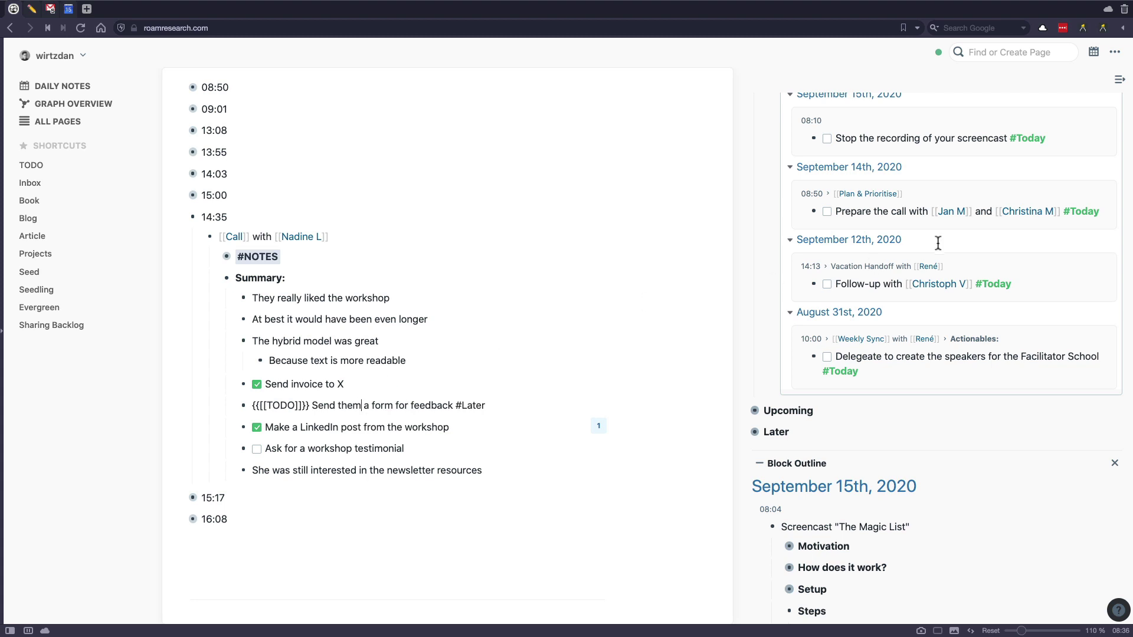
click(938, 243)
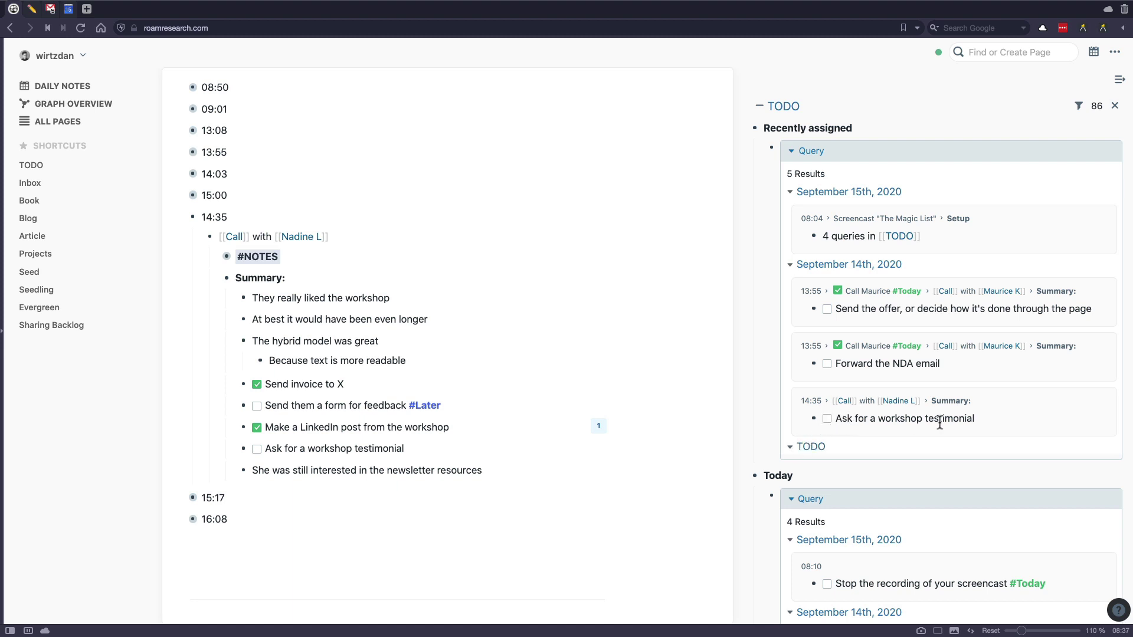
Step: Collapse the Recently assigned query and tag the LinkedIn post task #Today
click(748, 129)
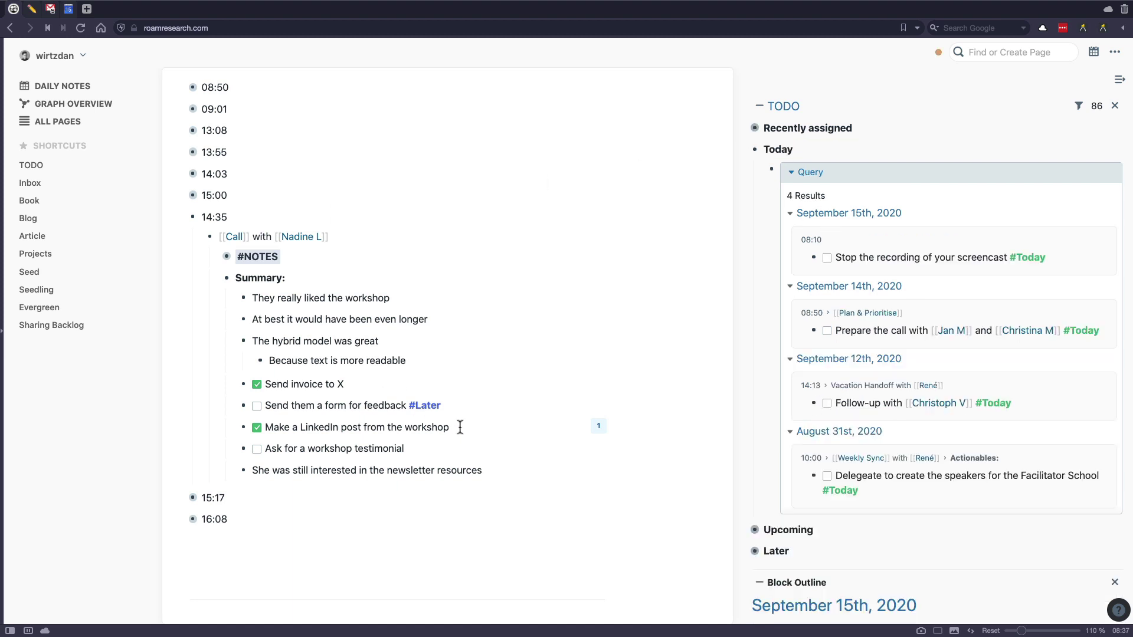
click(476, 436)
click(489, 427)
click(534, 430)
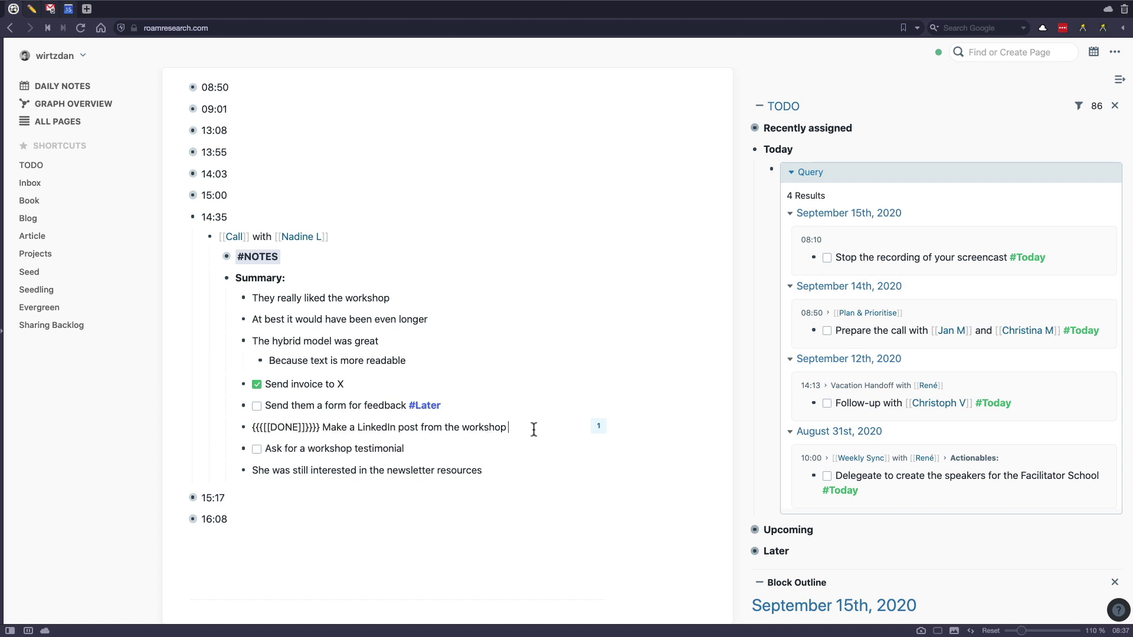
text(#Today)
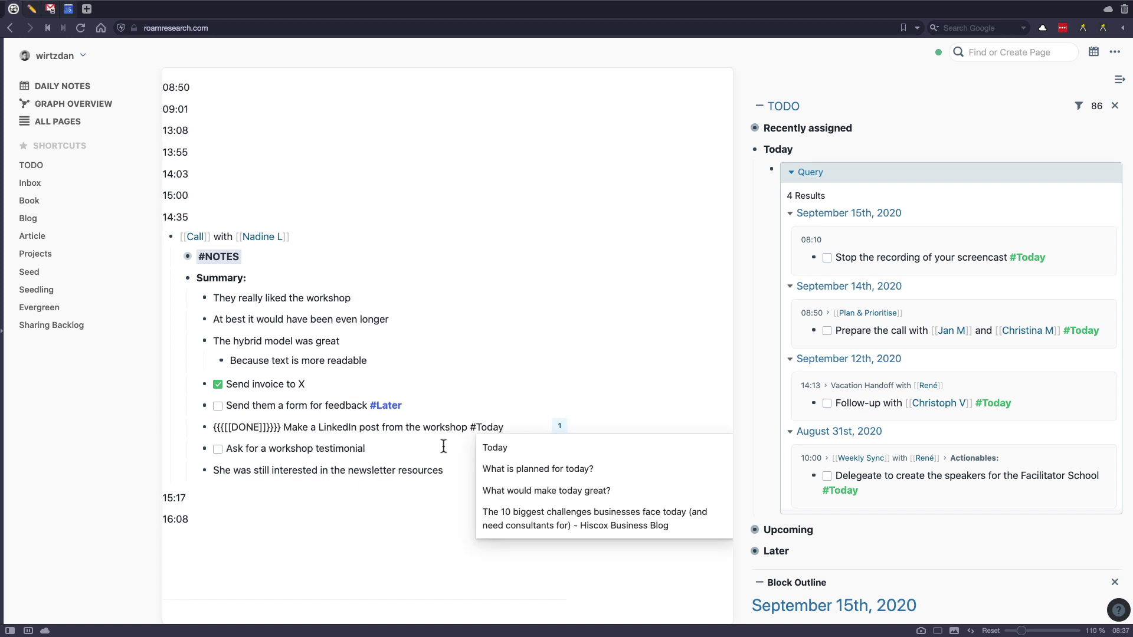
Step: Tag the testimonial task #Today and collapse the call notes under 14:35
click(389, 449)
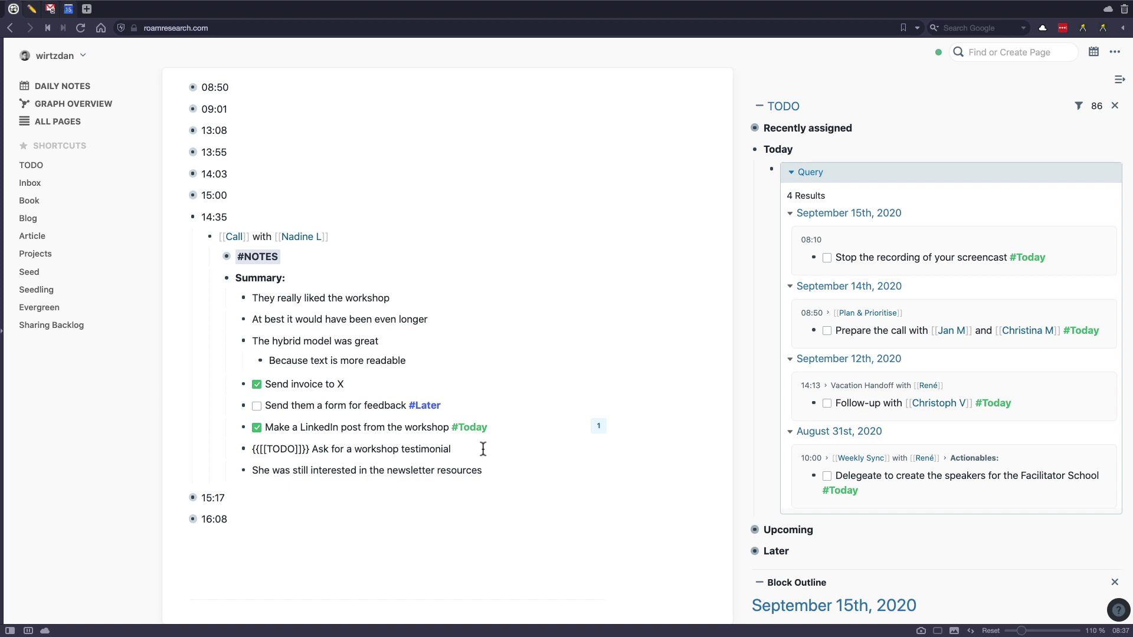
text(#Today)
key(Up)
key(Up)
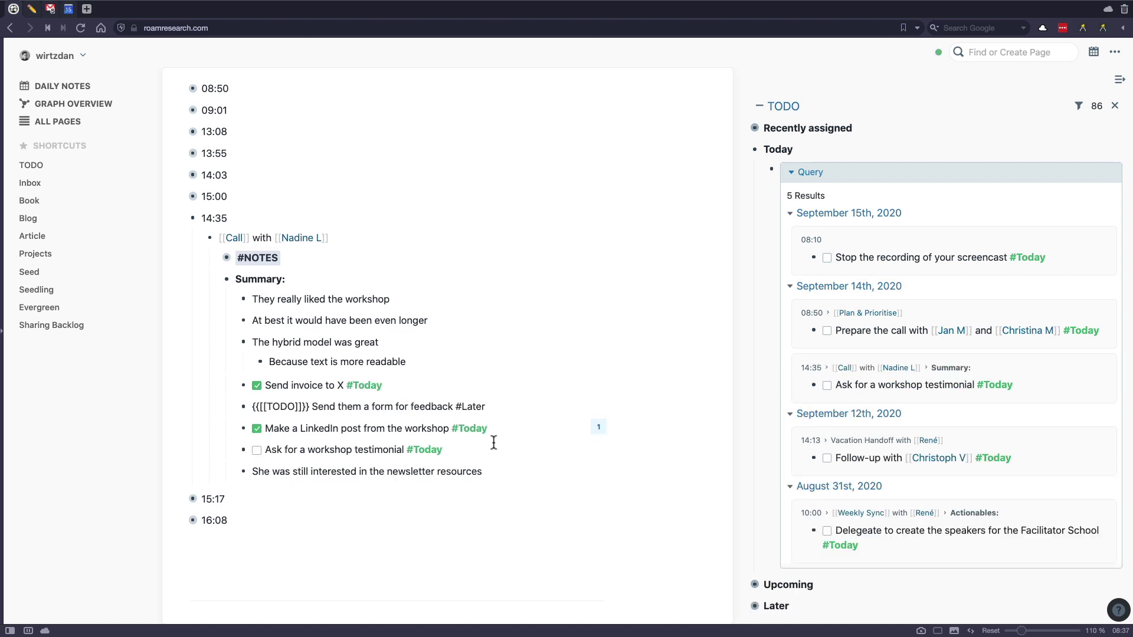
mouse_move(494, 443)
mouse_down()
mouse_move(493, 472)
mouse_move(480, 450)
mouse_up()
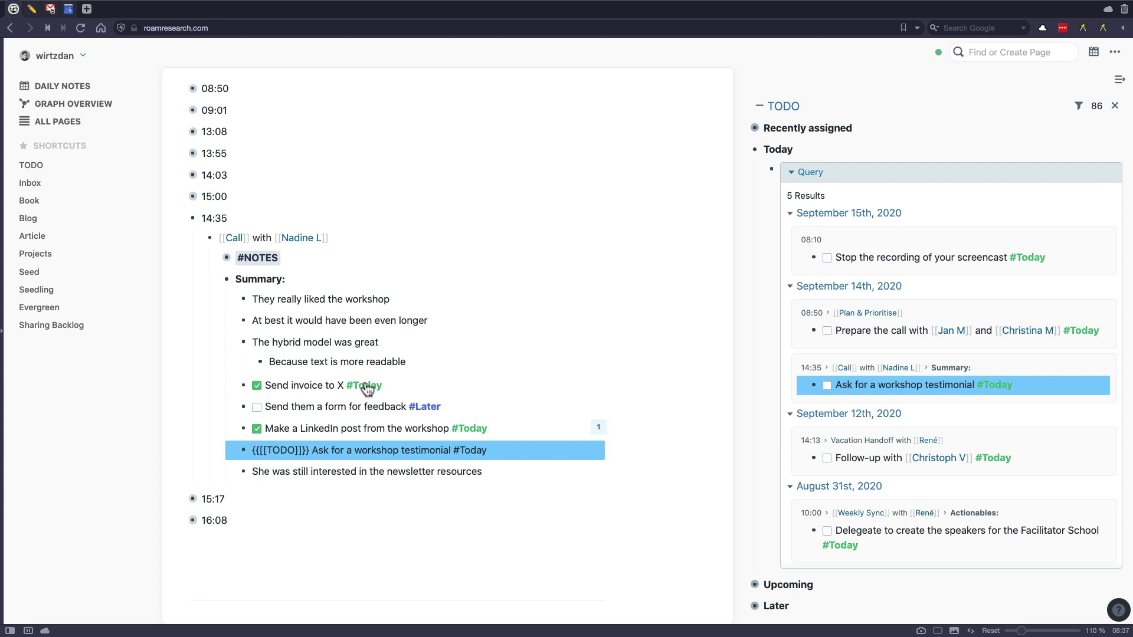
click(203, 242)
click(182, 319)
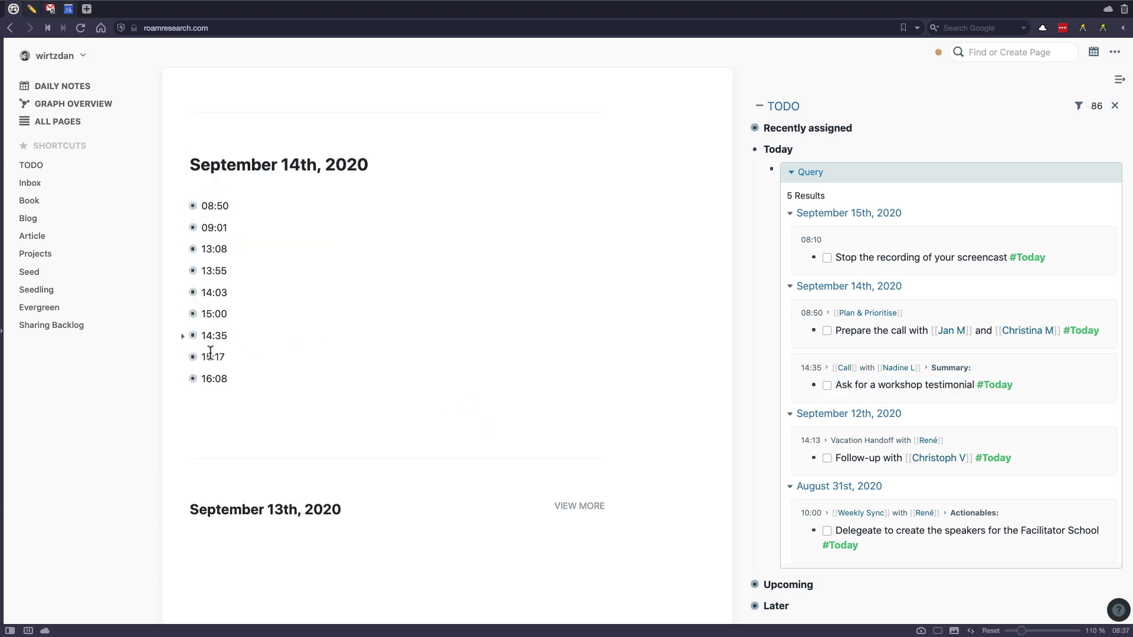
click(182, 379)
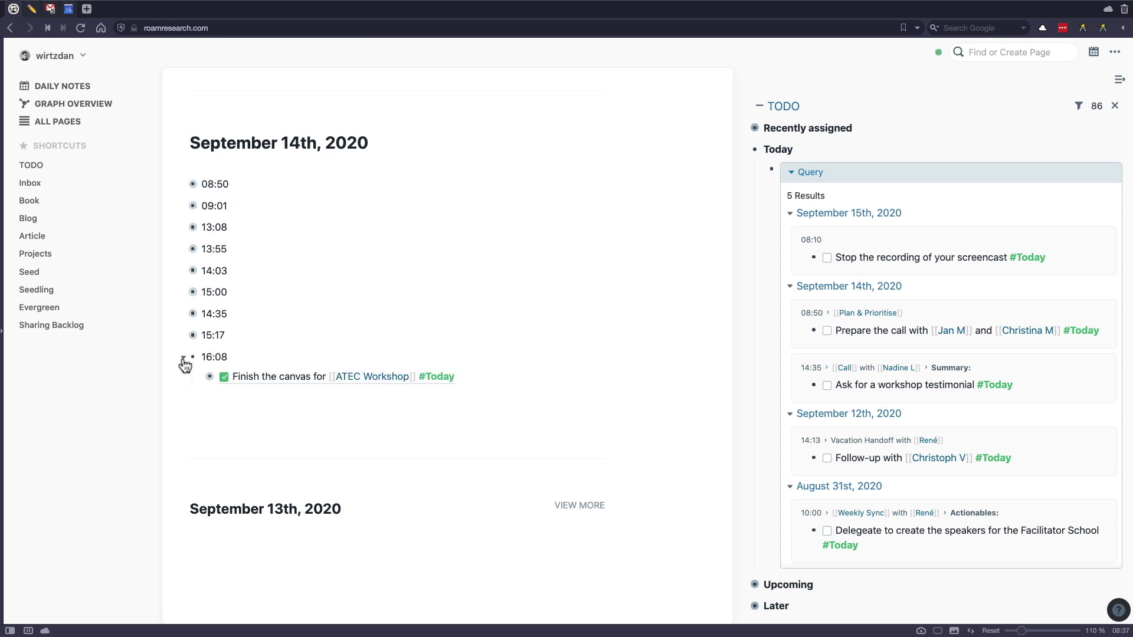
click(182, 357)
click(182, 334)
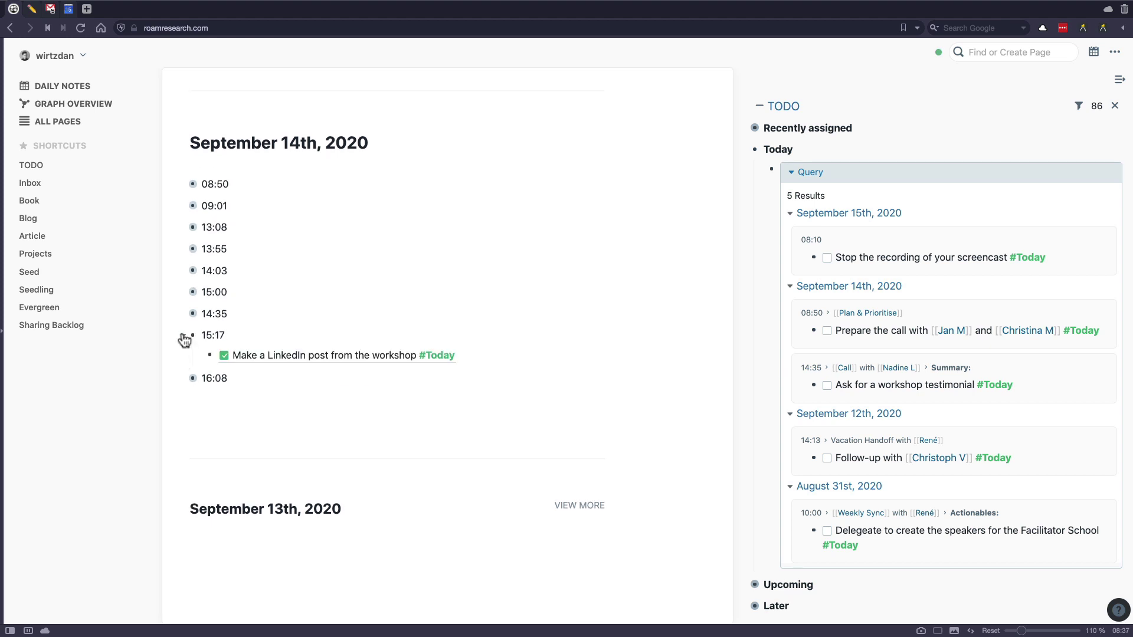
click(183, 336)
click(182, 378)
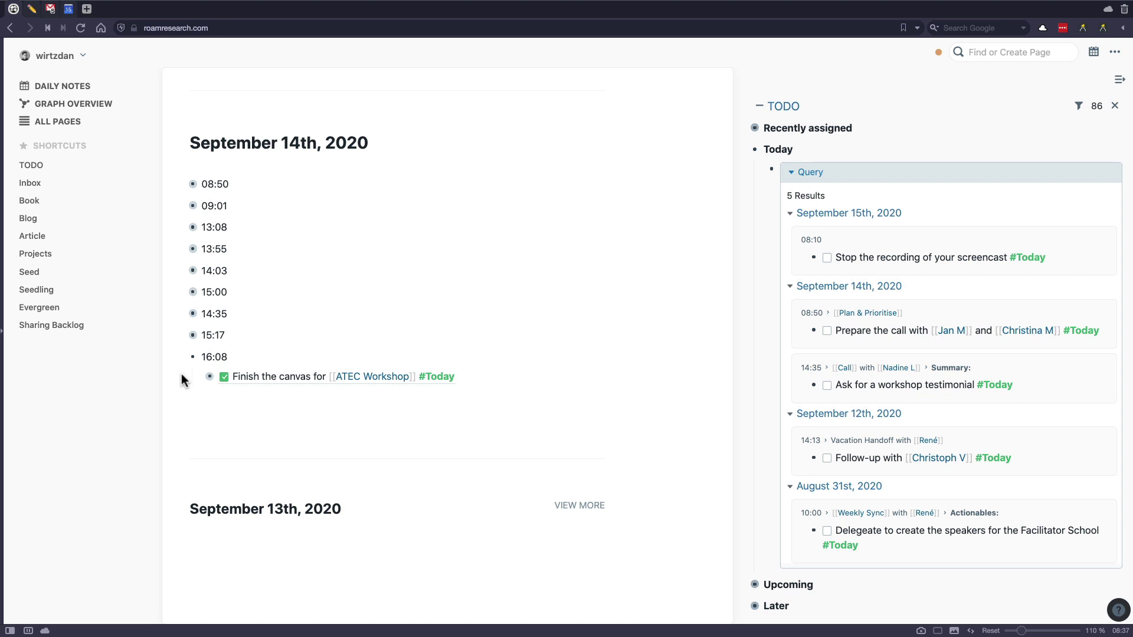
click(202, 379)
scroll(283, 372, down, 2)
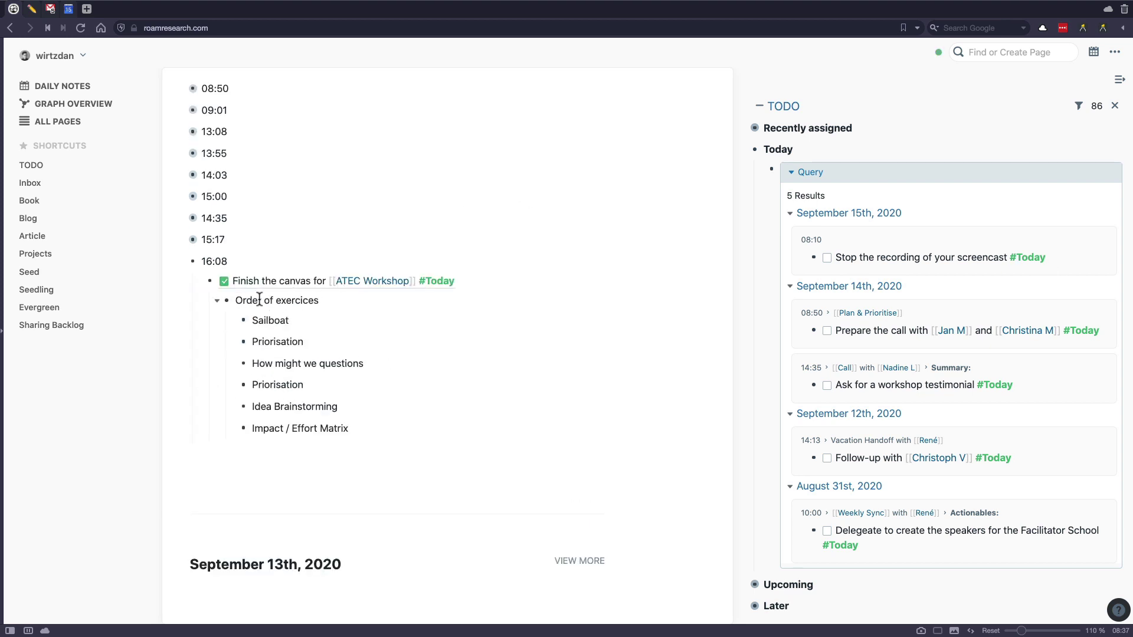
drag(239, 300, 308, 346)
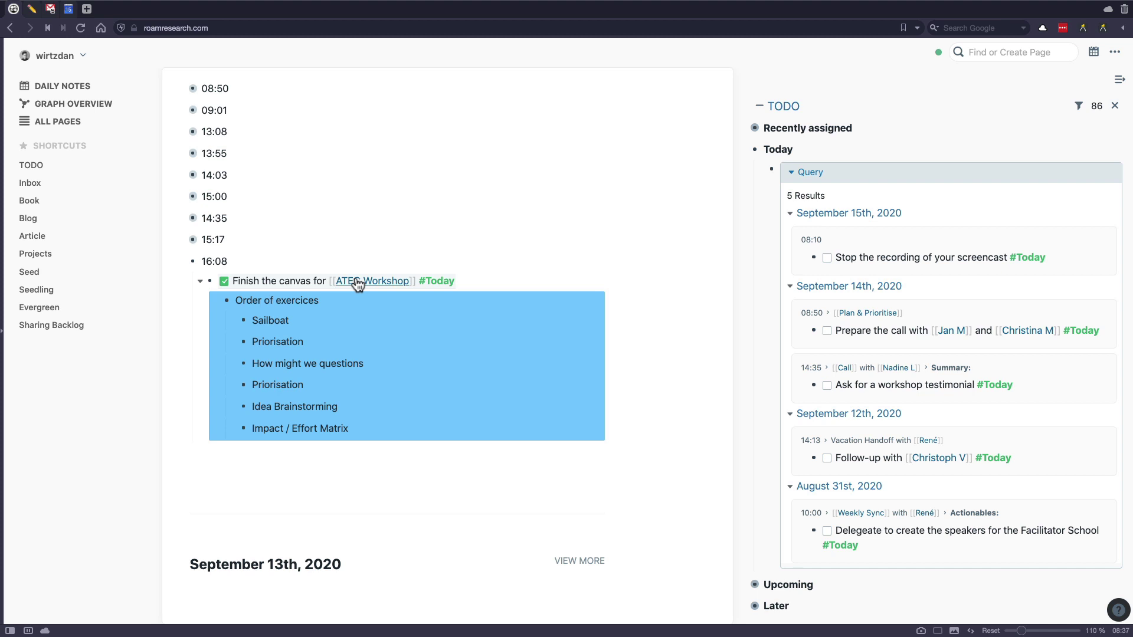
click(334, 318)
drag(248, 300, 306, 322)
click(260, 305)
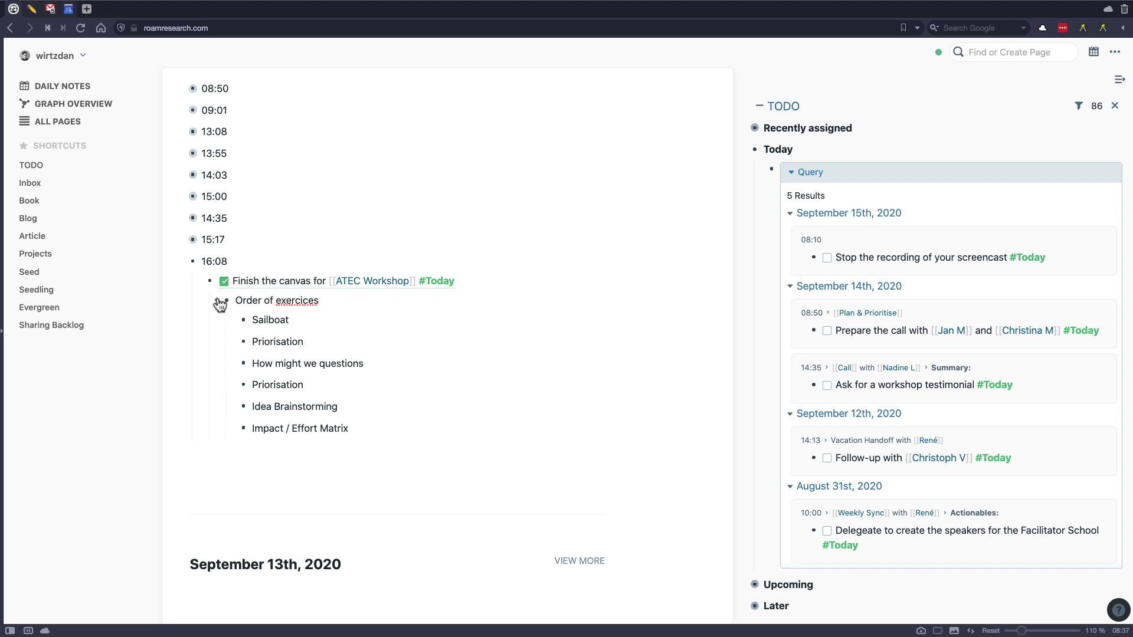
click(219, 302)
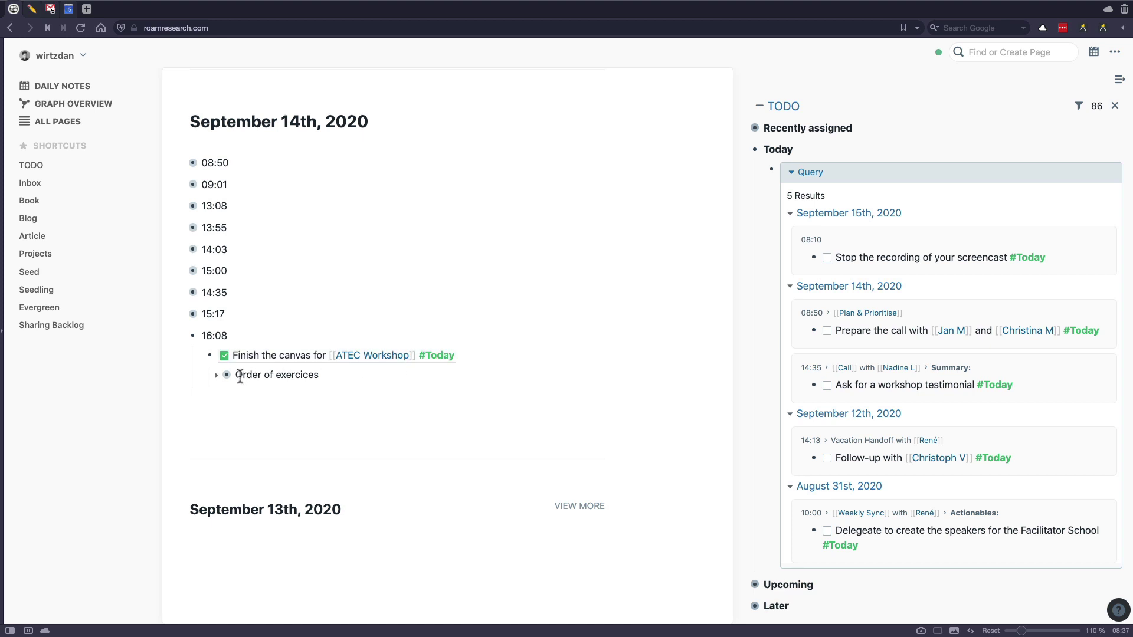
click(184, 341)
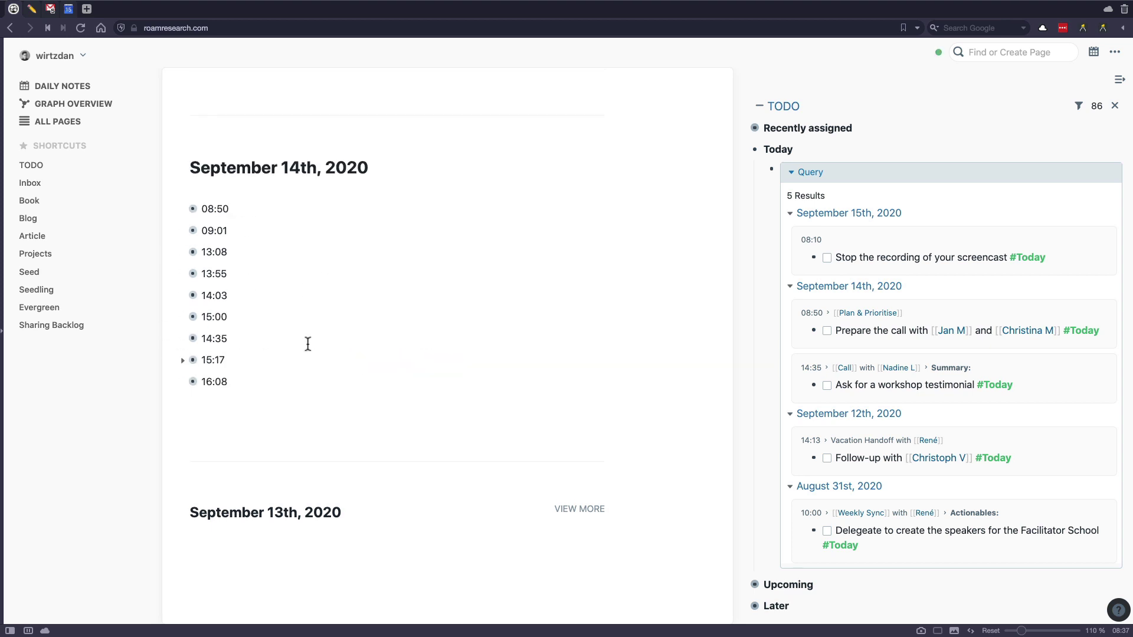
Step: Start a new block below the 08:10 block on September 15th
scroll(256, 225, up, 4)
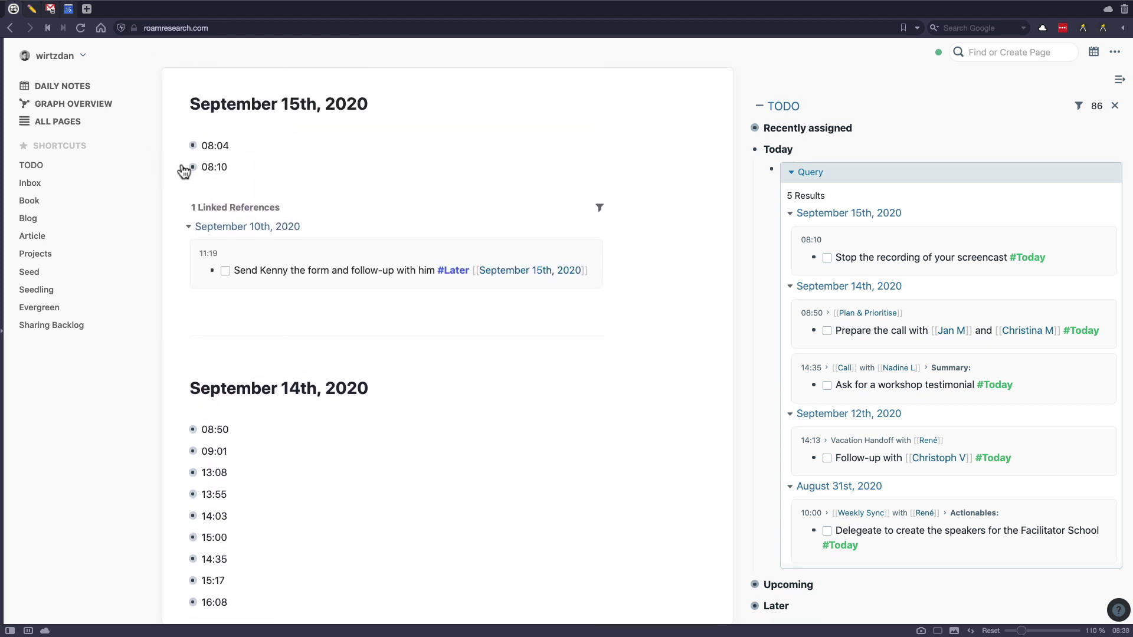
click(184, 171)
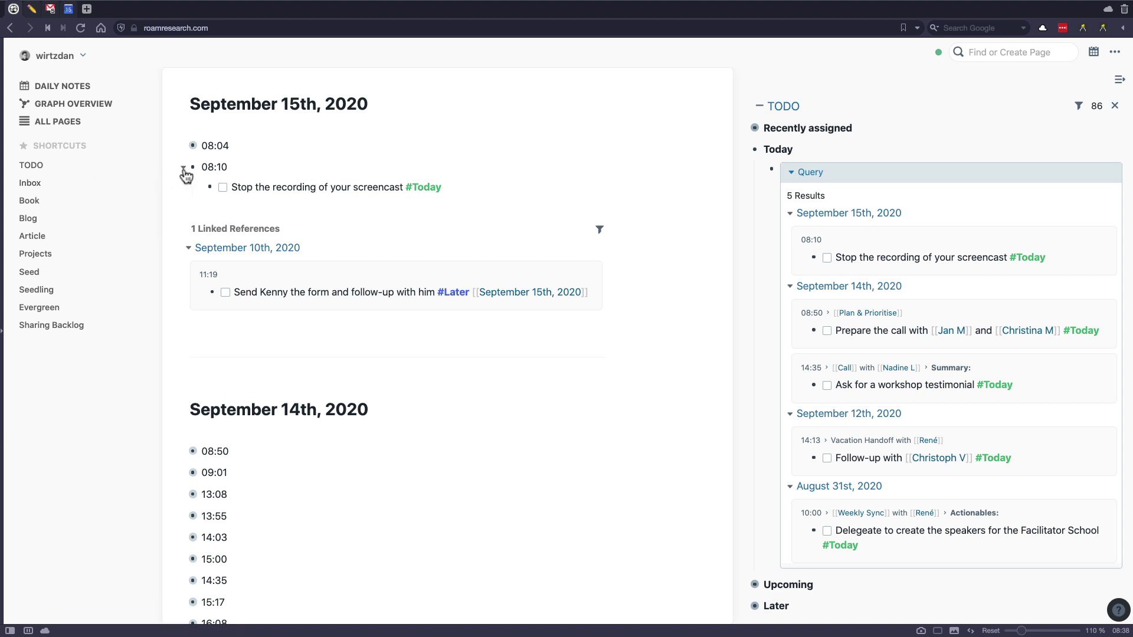
click(183, 171)
click(238, 169)
key(Return)
Step: Insert the current time 08:38 and nest a reference to the Stop the recording #Today task beneath it
text(/time)
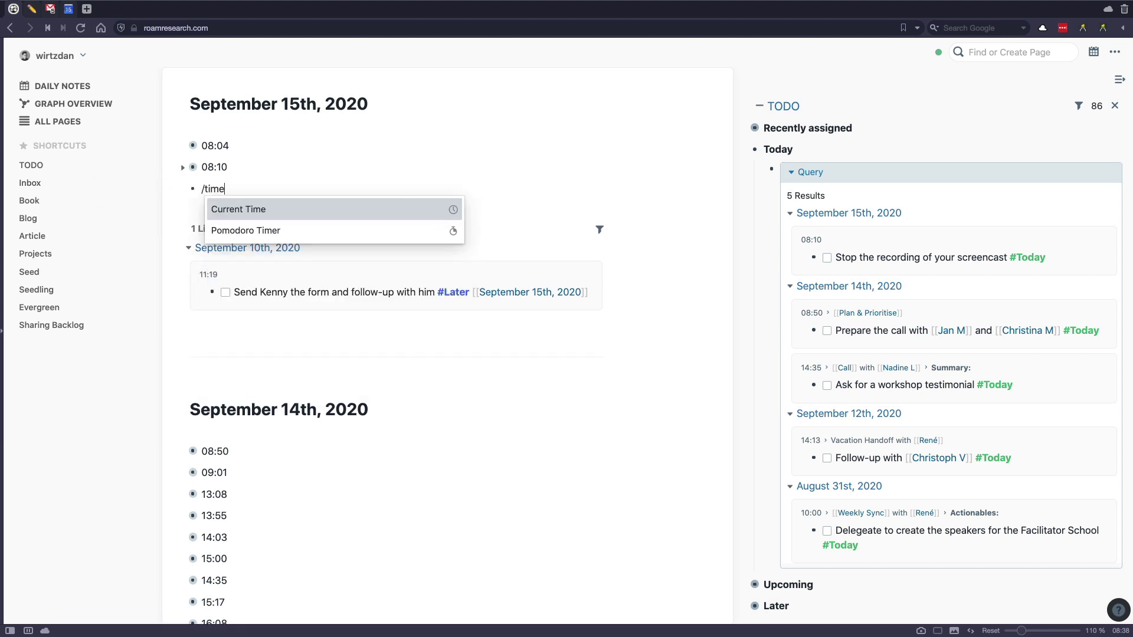
key(Return)
key(Return)
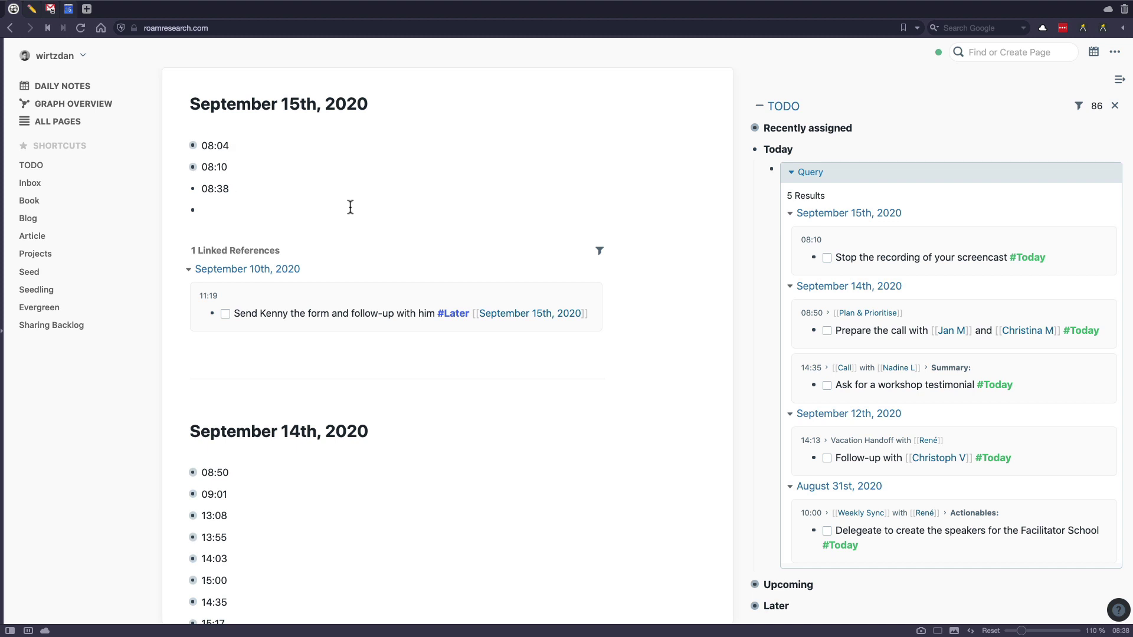
key(Tab)
drag(815, 258, 233, 213)
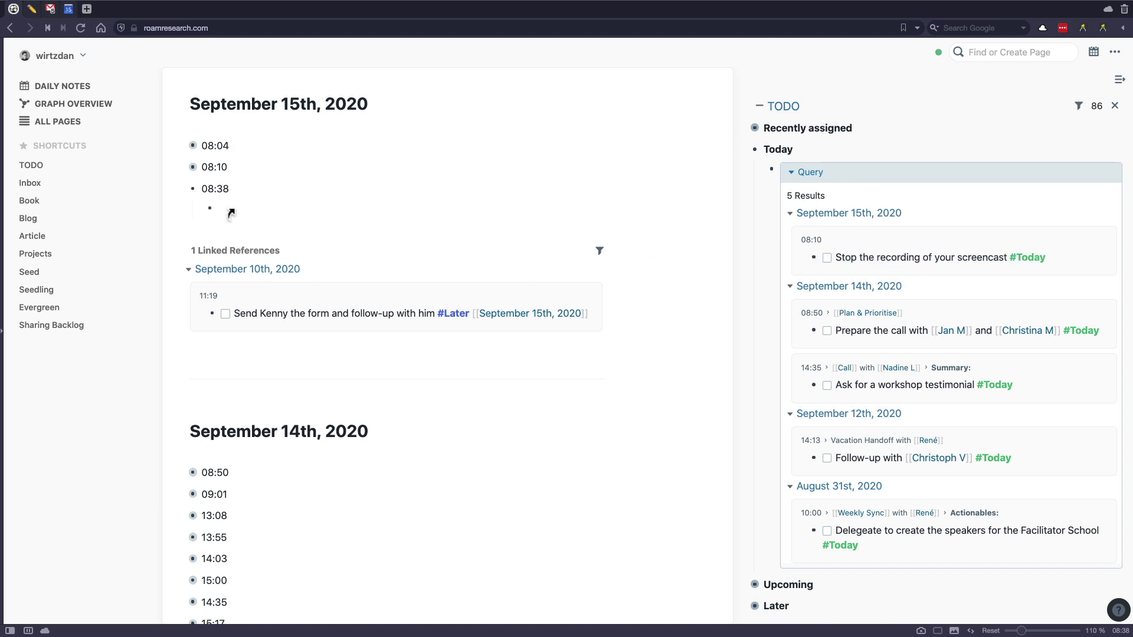